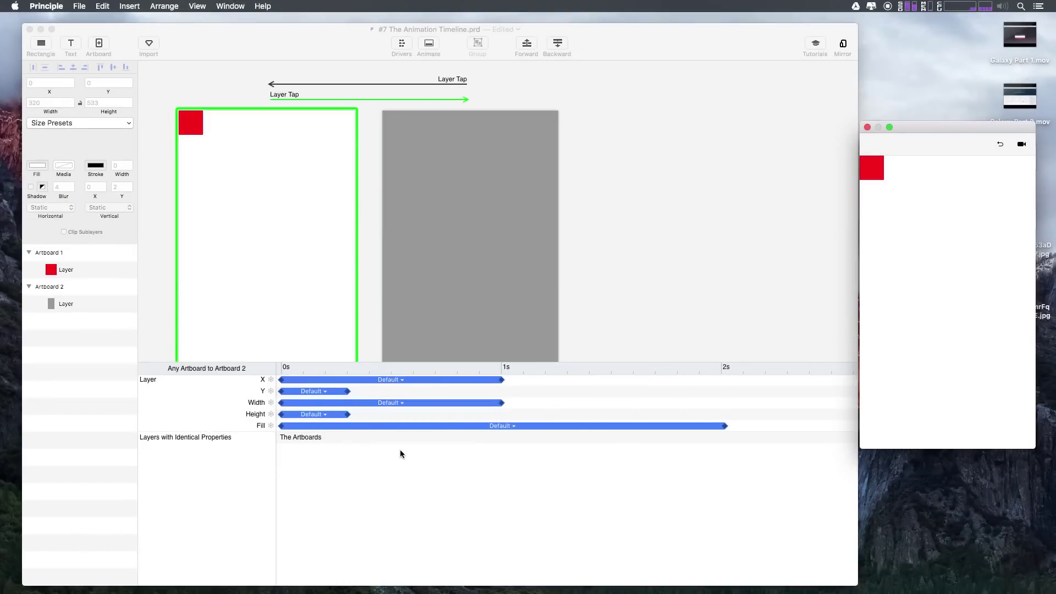
Shorten the X, Width and Fill animations to end at about 0.3 s, matching Y and Height
{"action": "left_click", "coordinate": [408, 437]}
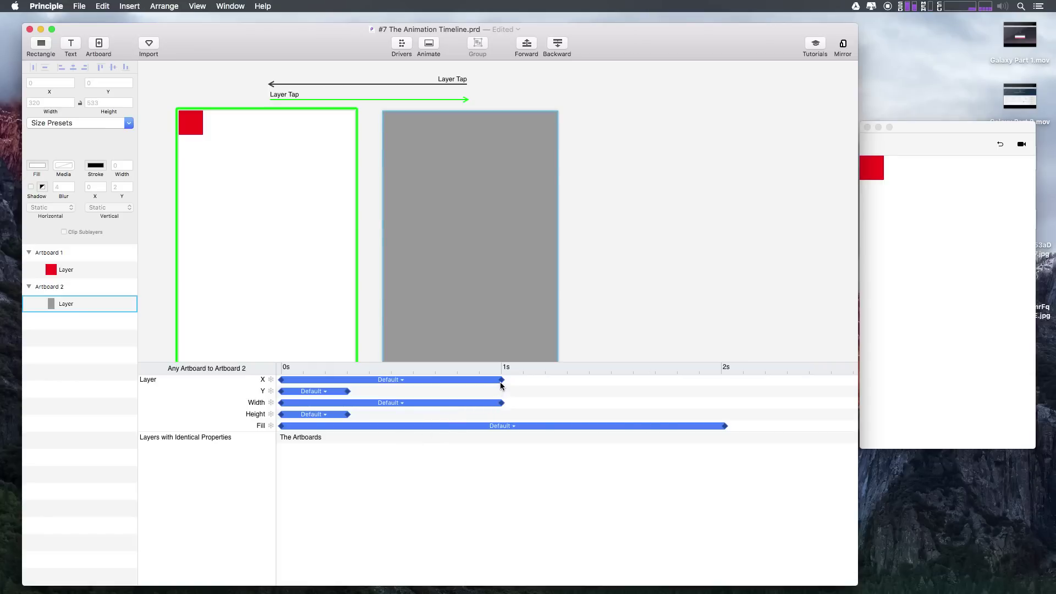
{"action": "left_click_drag", "start_coordinate": [502, 380], "coordinate": [347, 388]}
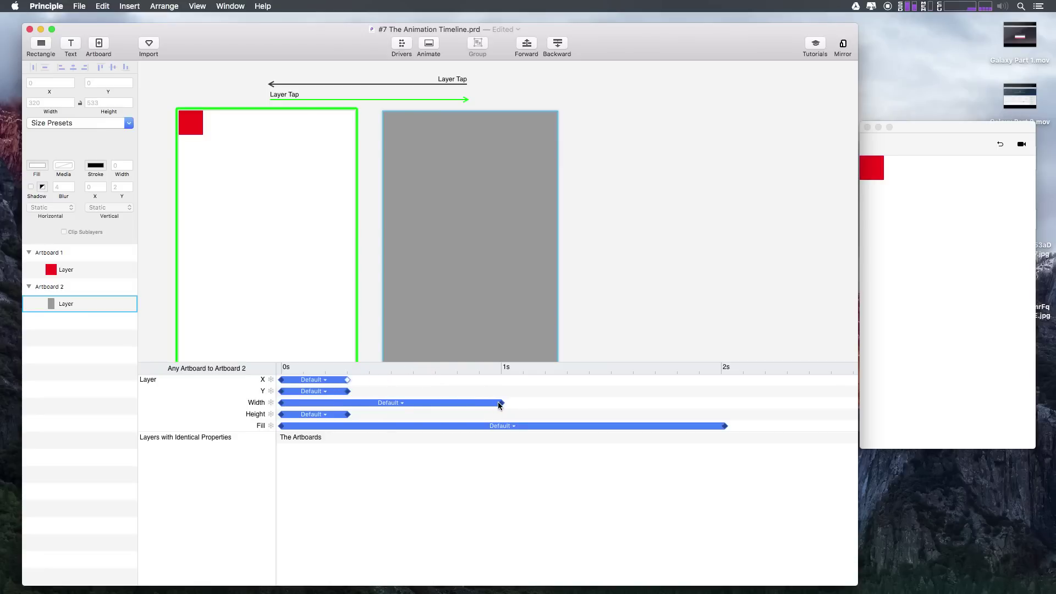
{"action": "left_click_drag", "start_coordinate": [502, 403], "coordinate": [346, 412]}
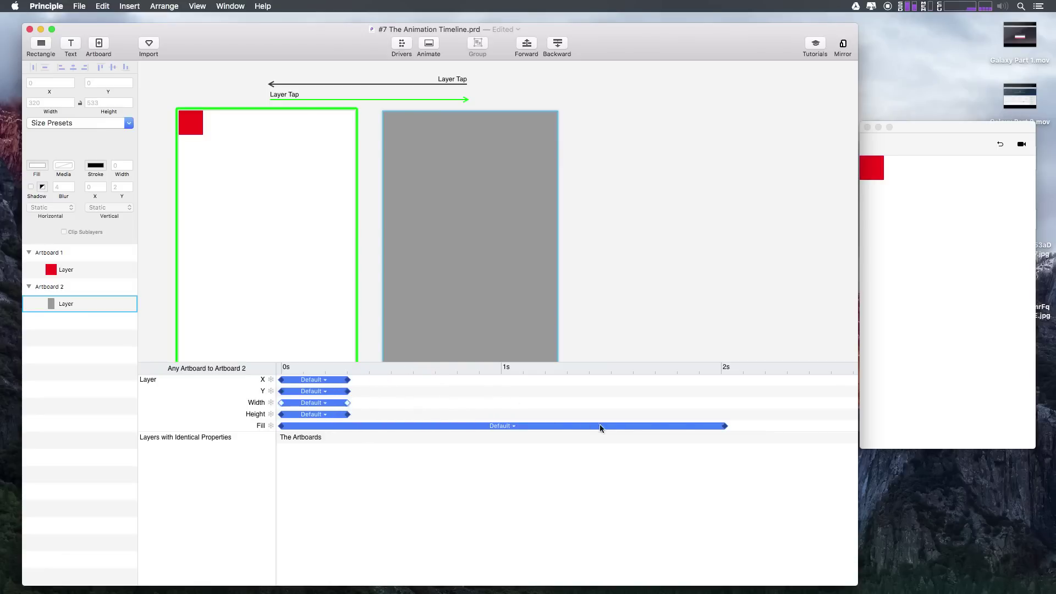
{"action": "left_click_drag", "start_coordinate": [725, 426], "coordinate": [347, 426]}
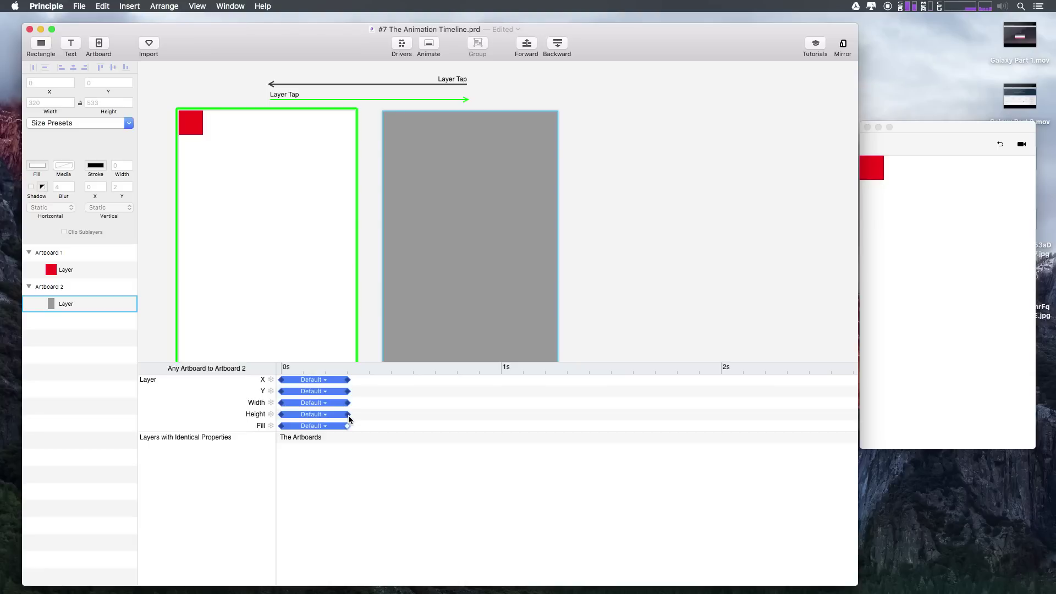
{"action": "left_click", "coordinate": [350, 471]}
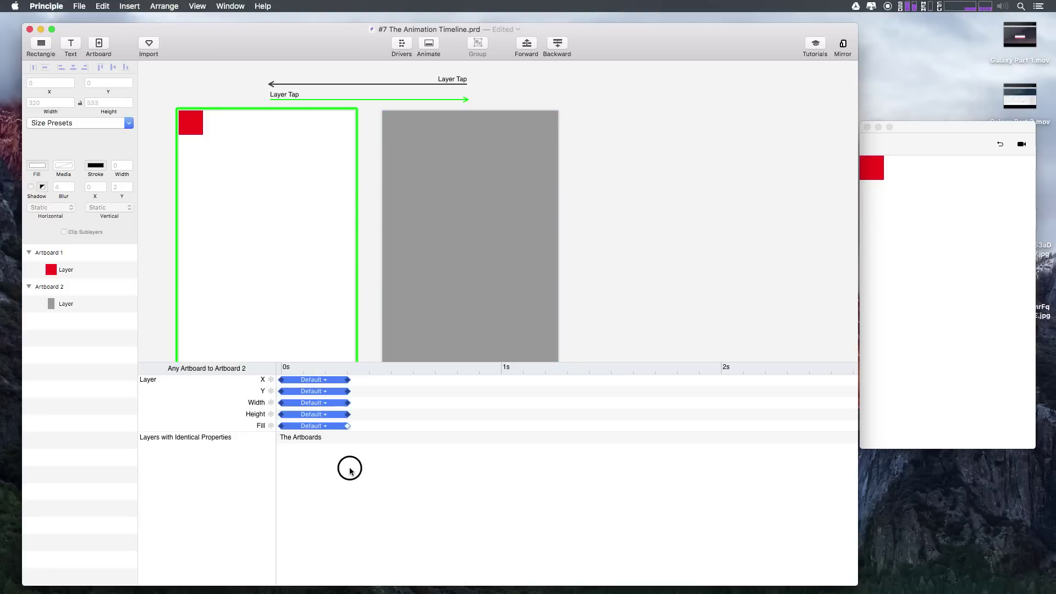
{"action": "left_click", "coordinate": [318, 427]}
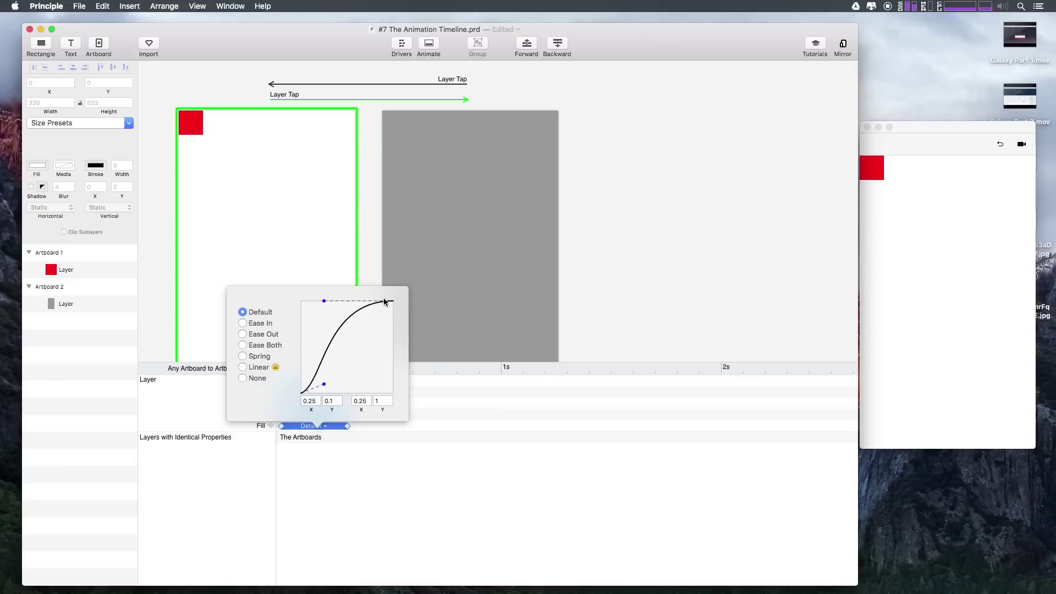
Tap the red layer in the preview, resetting and replaying the transition until it lands on grey Artboard 2
{"action": "left_click", "coordinate": [887, 236]}
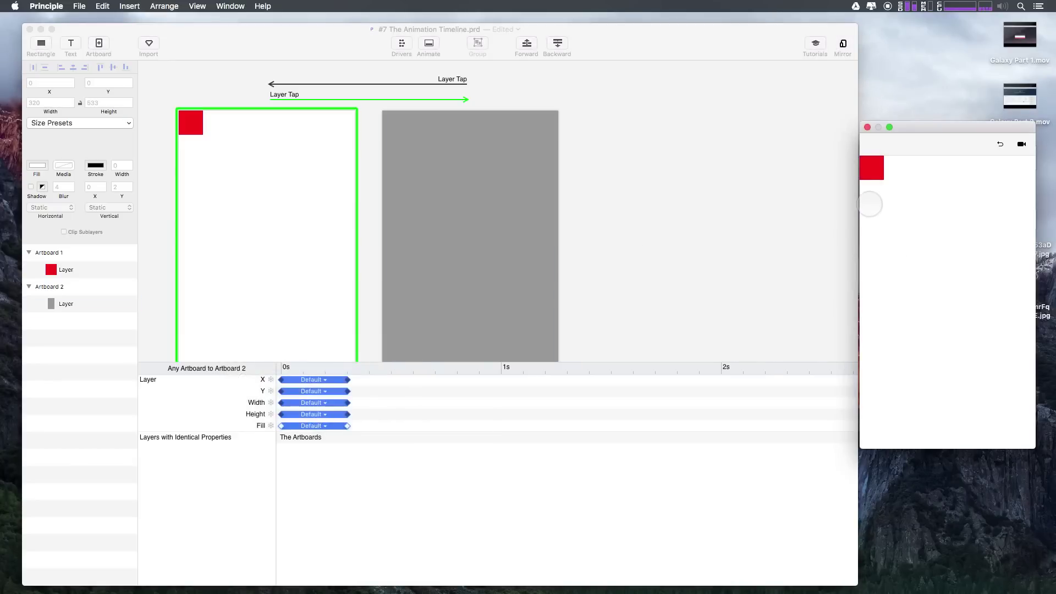
{"action": "left_click", "coordinate": [873, 172]}
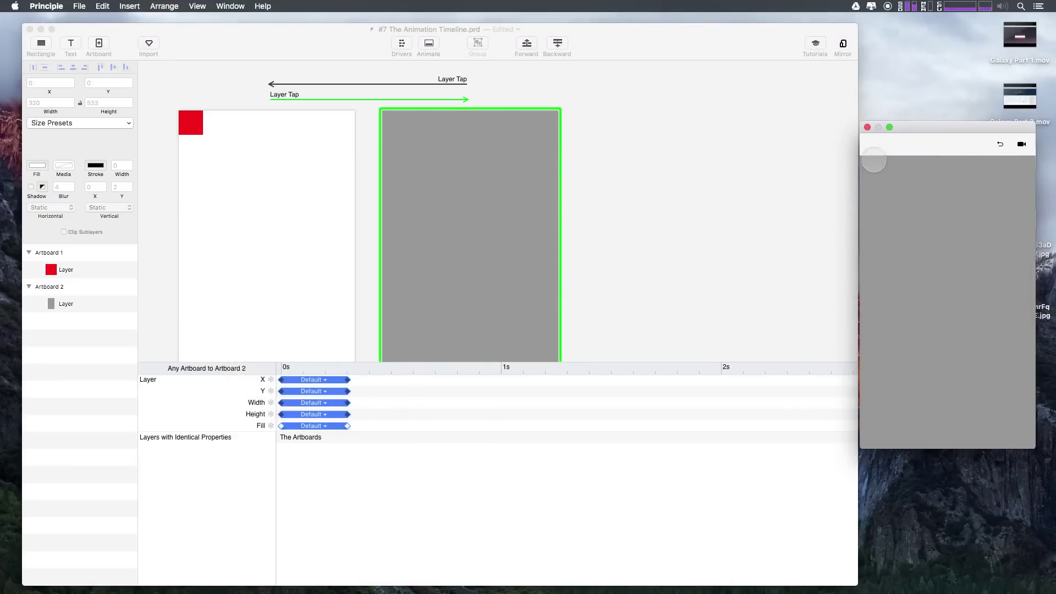
{"action": "left_click", "coordinate": [1000, 144]}
{"action": "left_click", "coordinate": [872, 168]}
{"action": "left_click", "coordinate": [1000, 144]}
{"action": "left_click", "coordinate": [877, 167]}
{"action": "left_click", "coordinate": [321, 427]}
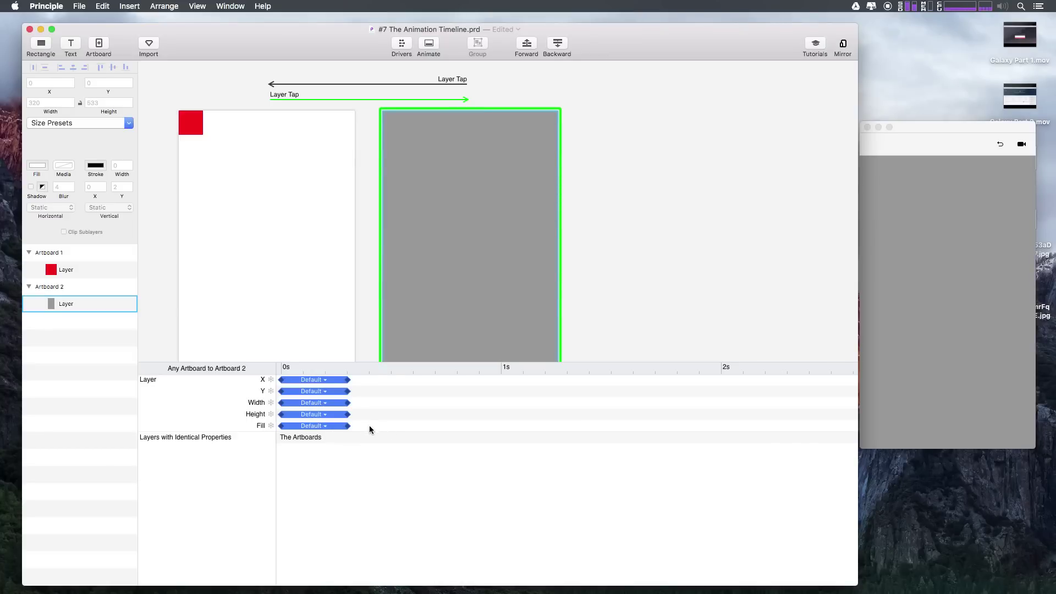
Select all five keyframe bars and set their easing to Ease In, after briefly trying Linear
{"action": "left_click_drag", "start_coordinate": [370, 429], "coordinate": [264, 376]}
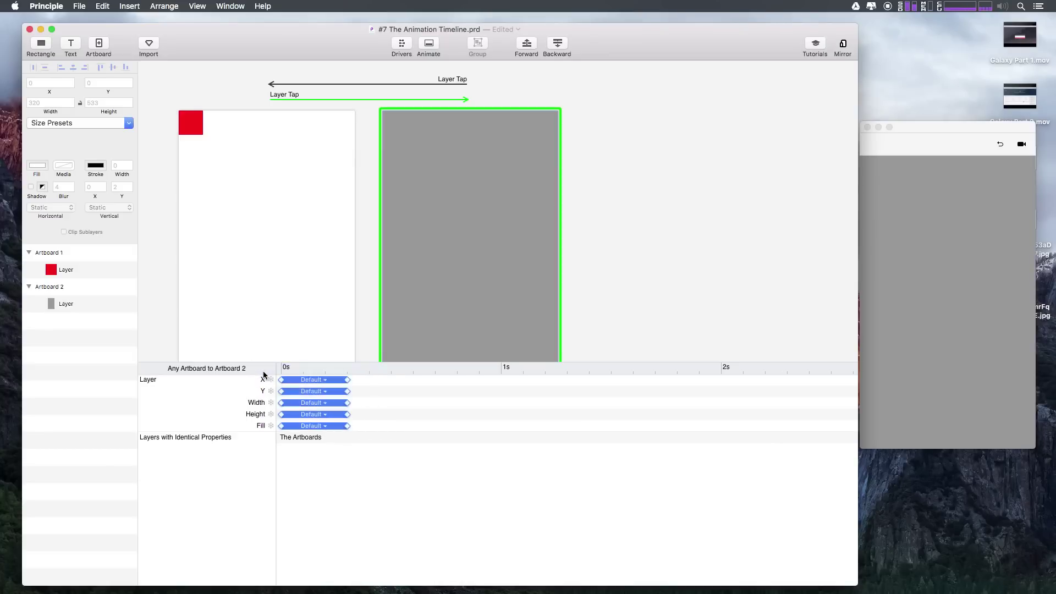
{"action": "left_click", "coordinate": [324, 380]}
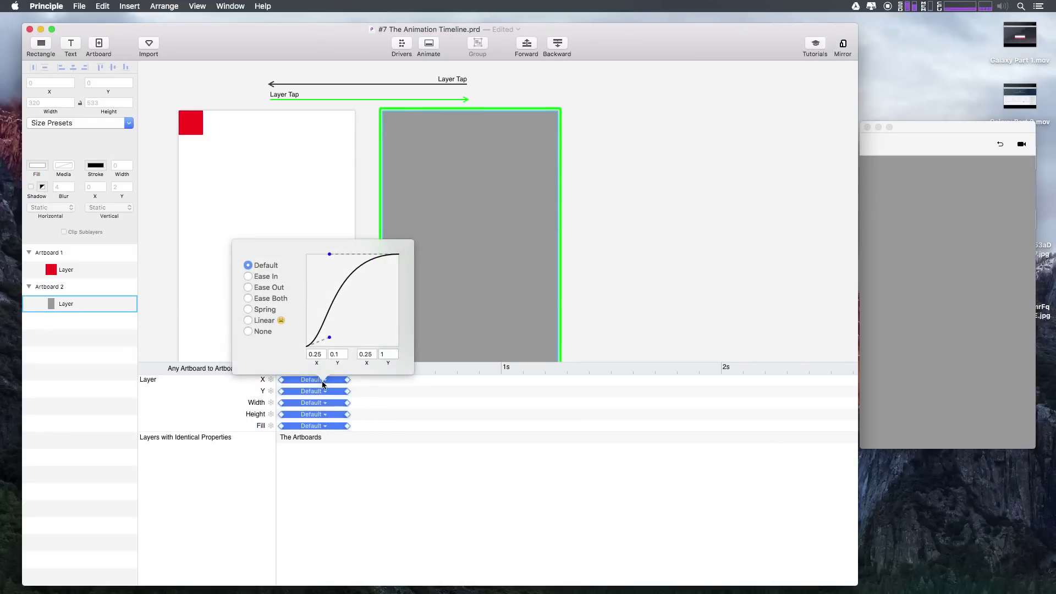
{"action": "left_click", "coordinate": [248, 277]}
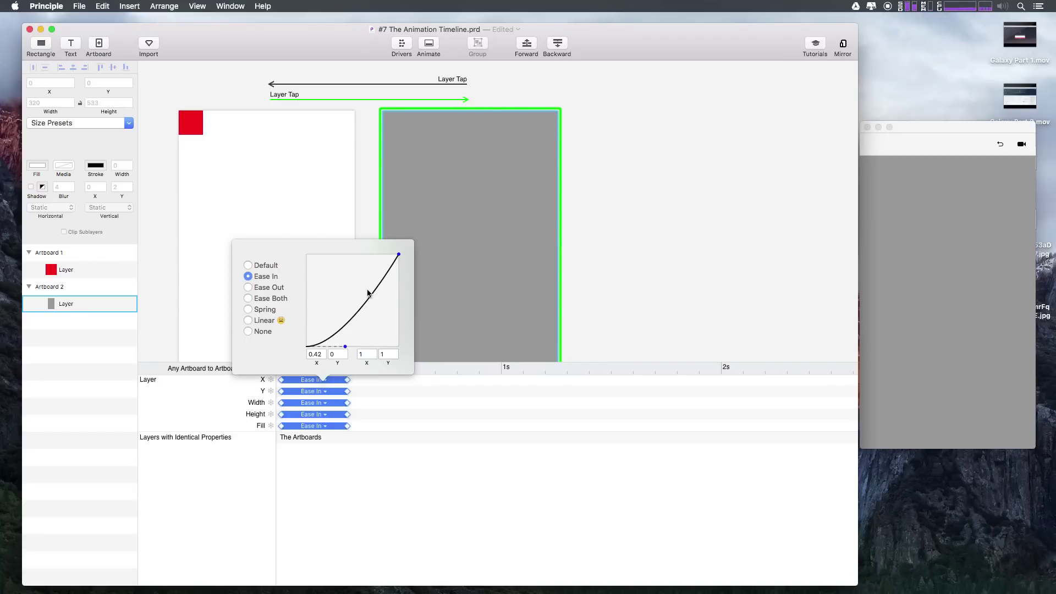
{"action": "left_click", "coordinate": [248, 321]}
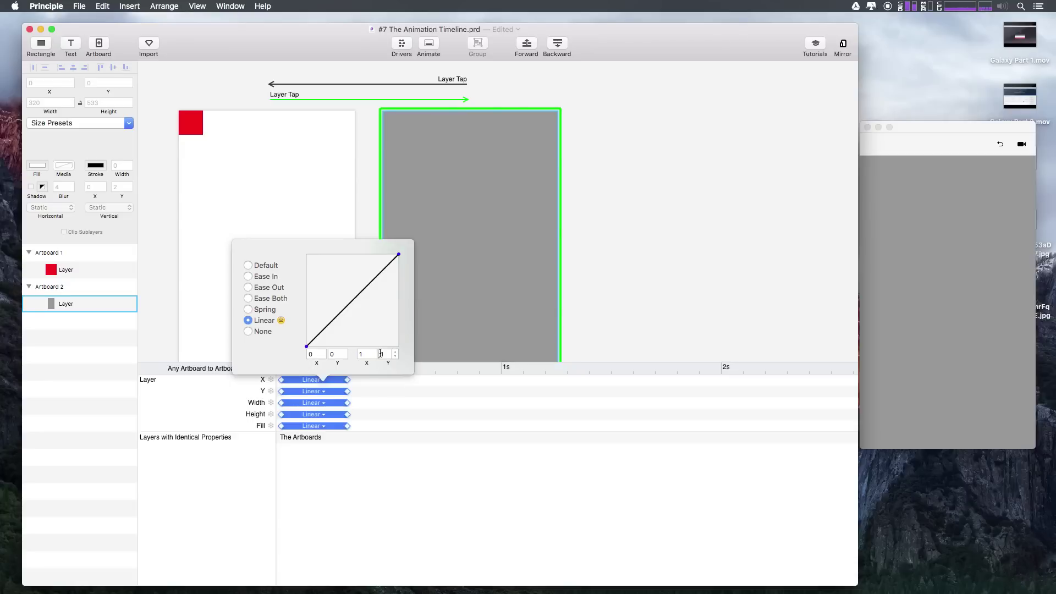
{"action": "left_click", "coordinate": [249, 278]}
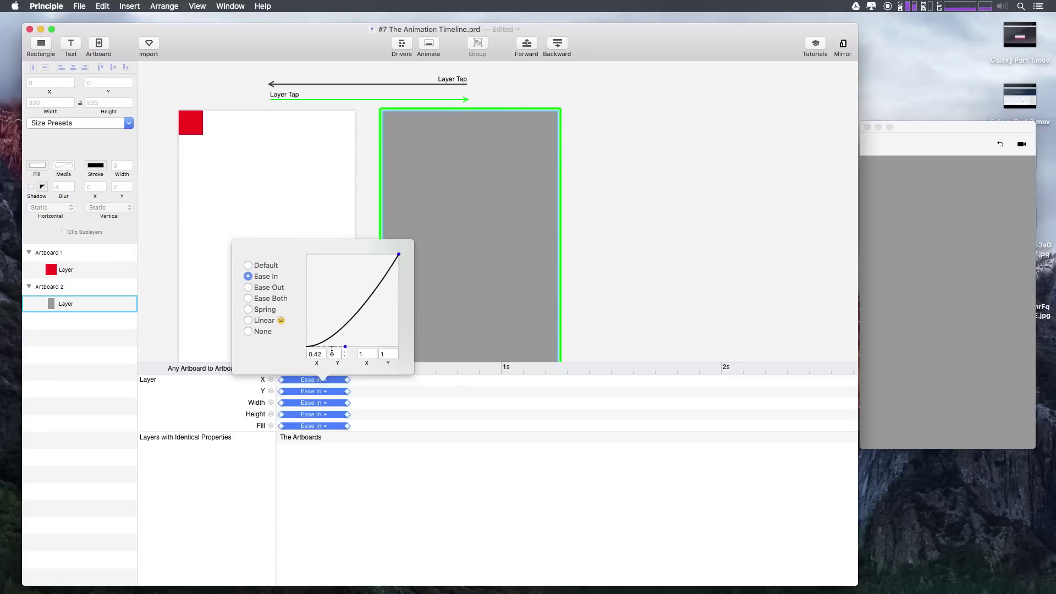
{"action": "left_click", "coordinate": [976, 208]}
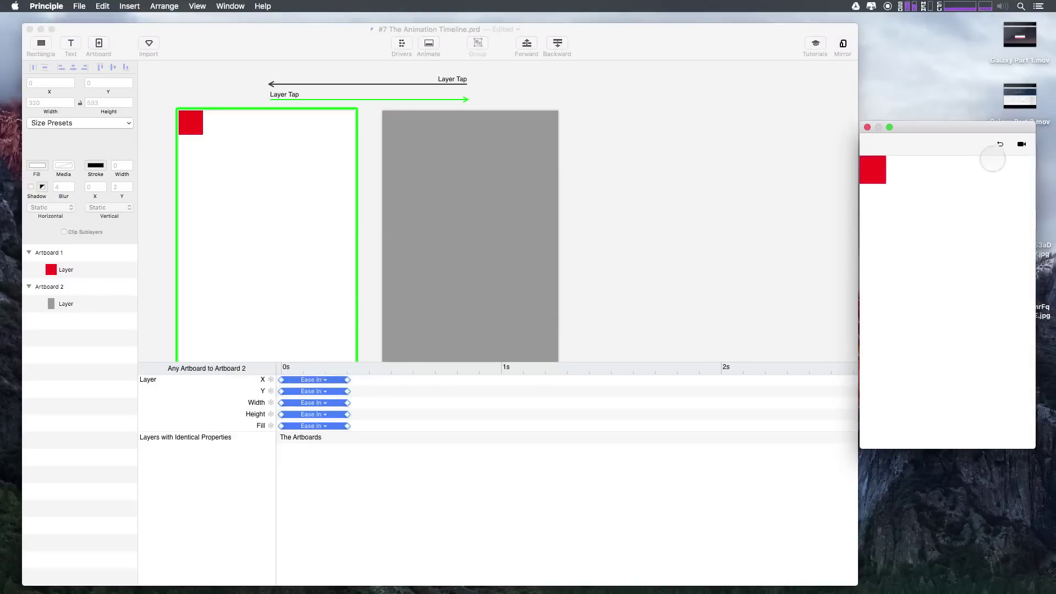
Test the Ease In transition in the preview, resetting and replaying it from Artboard 1
{"action": "left_click", "coordinate": [872, 165]}
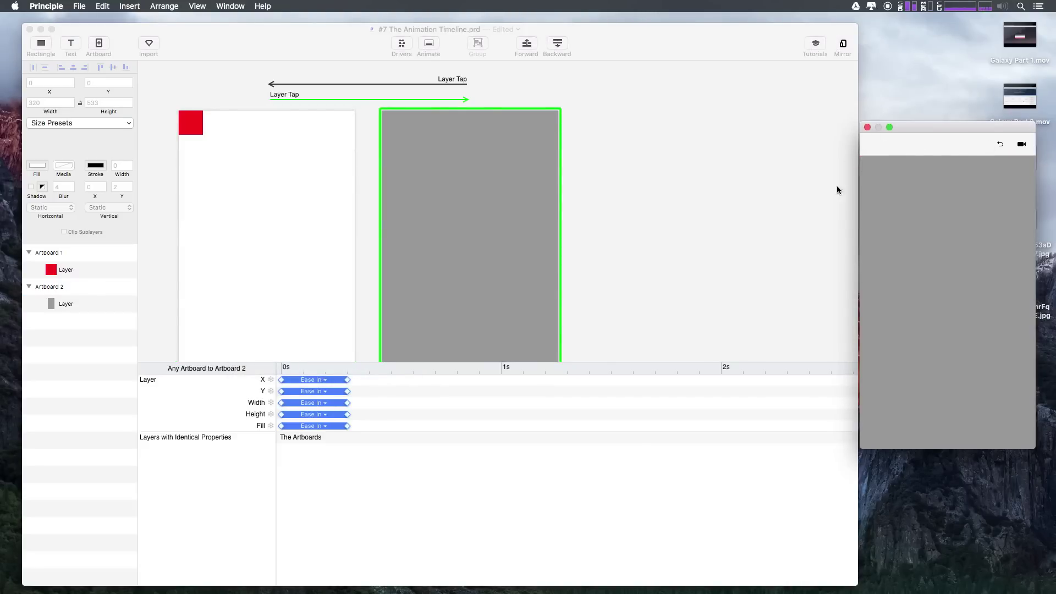
{"action": "left_click", "coordinate": [1000, 144]}
{"action": "left_click", "coordinate": [873, 166]}
{"action": "left_click", "coordinate": [1000, 144]}
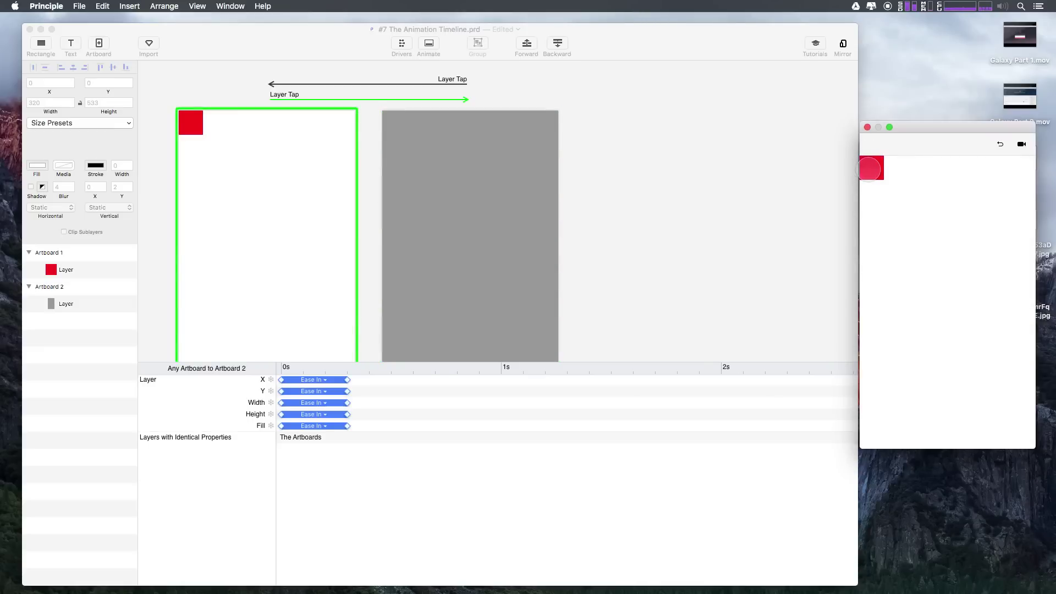
{"action": "left_click", "coordinate": [870, 168]}
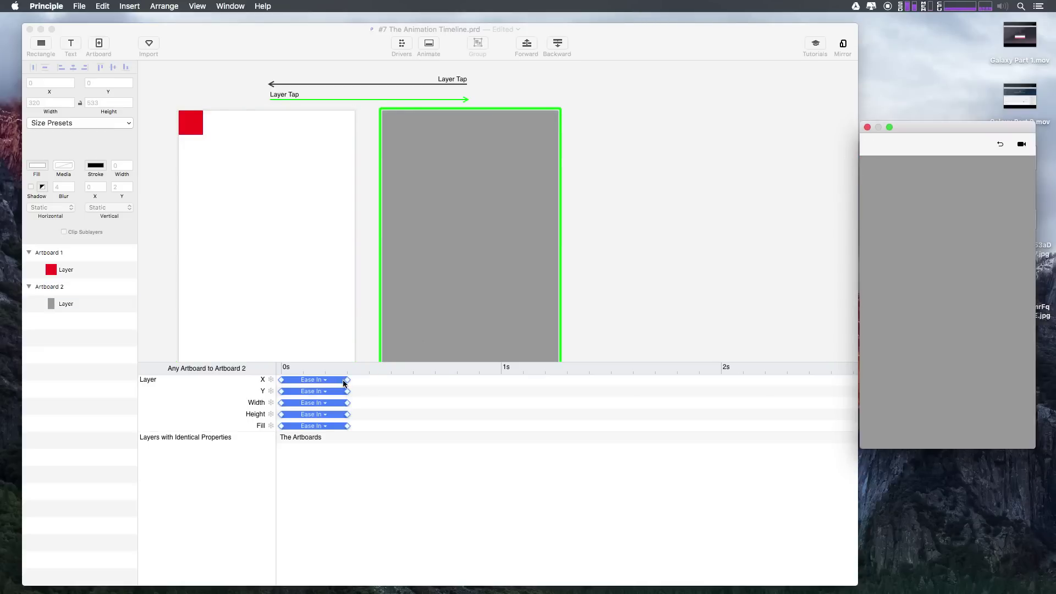
Drag the end keyframes to stretch all five Ease In animations to about 1 second
{"action": "left_click", "coordinate": [377, 380]}
{"action": "left_click", "coordinate": [397, 380]}
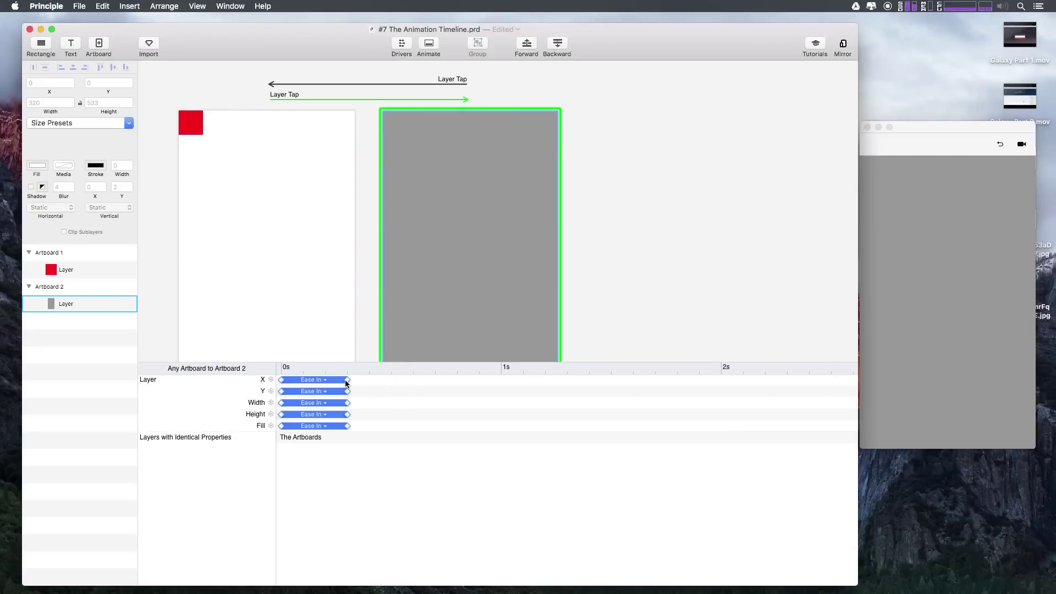
{"action": "left_click_drag", "start_coordinate": [347, 380], "coordinate": [330, 363]}
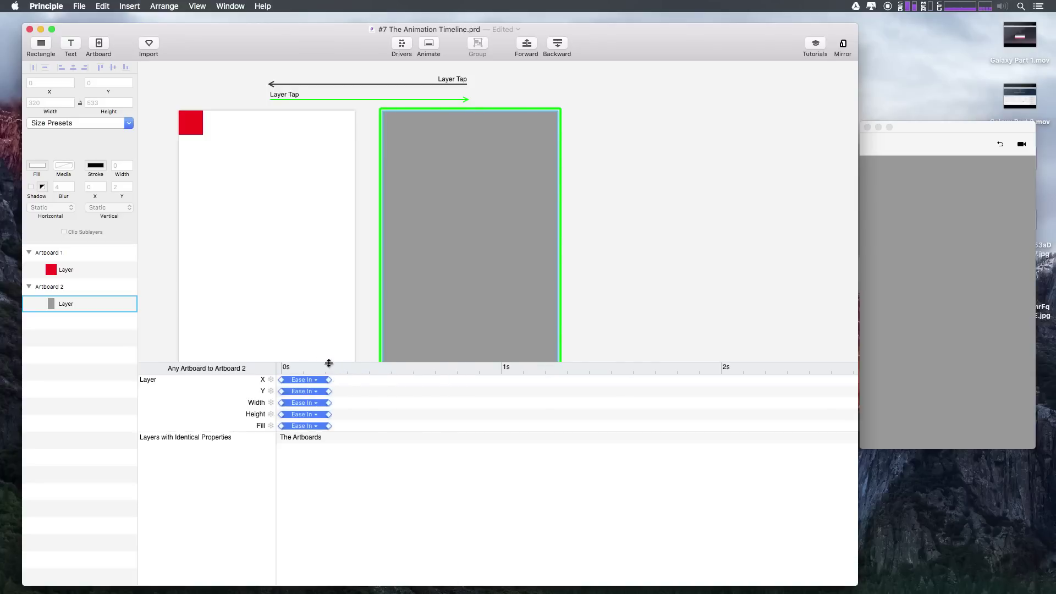
{"action": "left_click", "coordinate": [349, 408]}
{"action": "left_click_drag", "start_coordinate": [330, 380], "coordinate": [500, 379]}
Replay the lengthened transition in the preview, ending on grey Artboard 2
{"action": "left_click", "coordinate": [993, 223]}
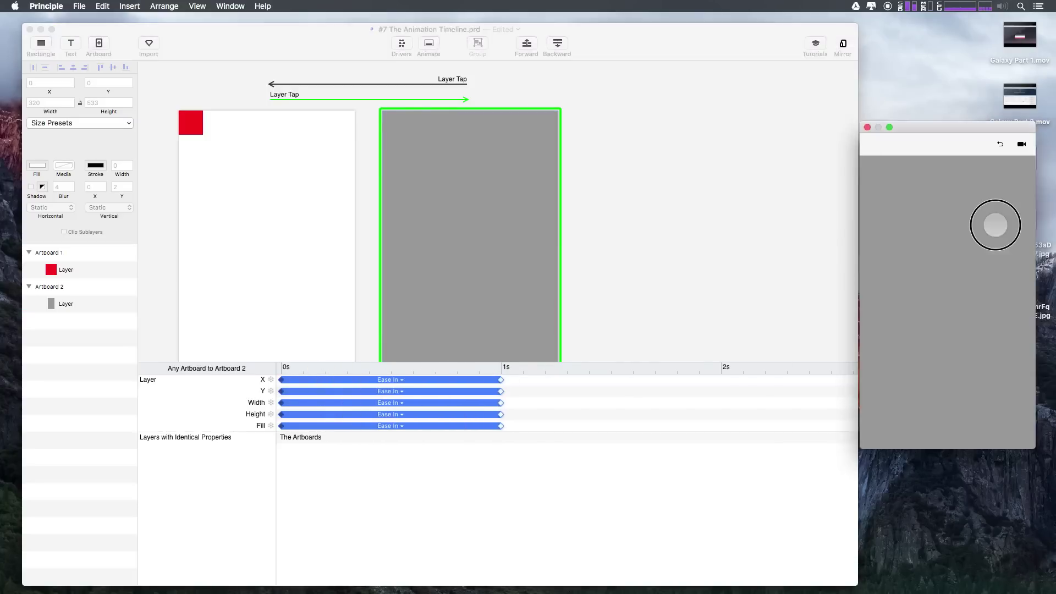
{"action": "left_click", "coordinate": [869, 171]}
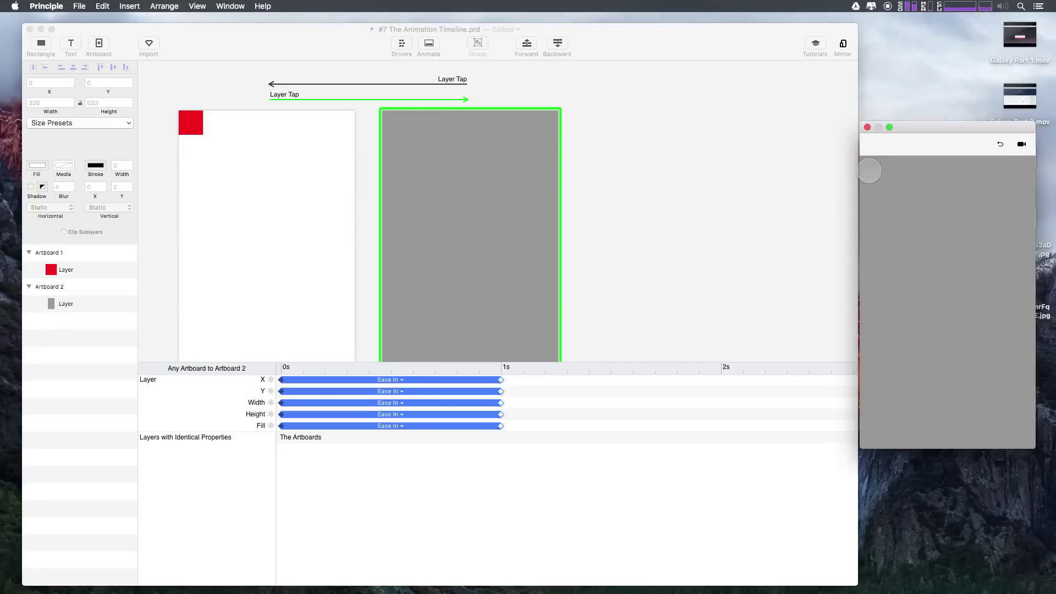
{"action": "left_click", "coordinate": [870, 172]}
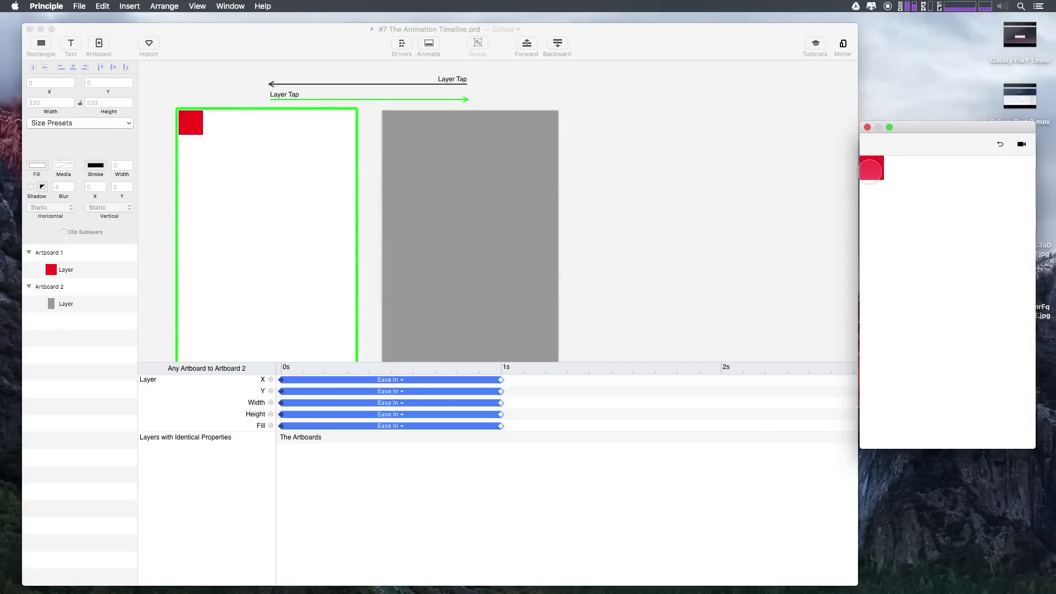
{"action": "left_click", "coordinate": [870, 171]}
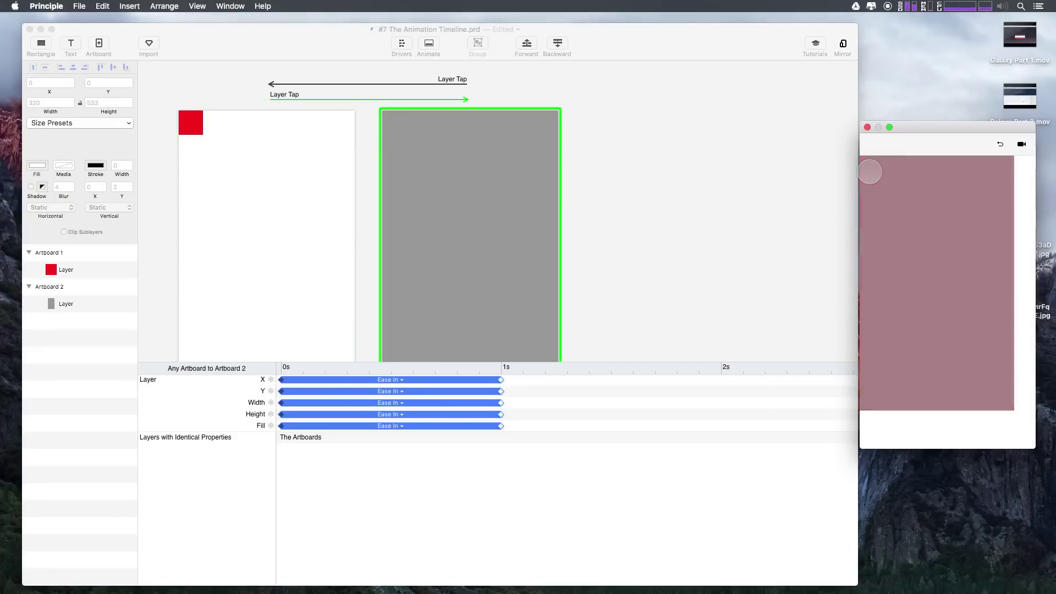
{"action": "left_click_drag", "start_coordinate": [549, 433], "coordinate": [481, 423]}
Reshape the easing of all five animations into a Custom curve (0.98, 0.01, 1, 1)
{"action": "left_click", "coordinate": [340, 385]}
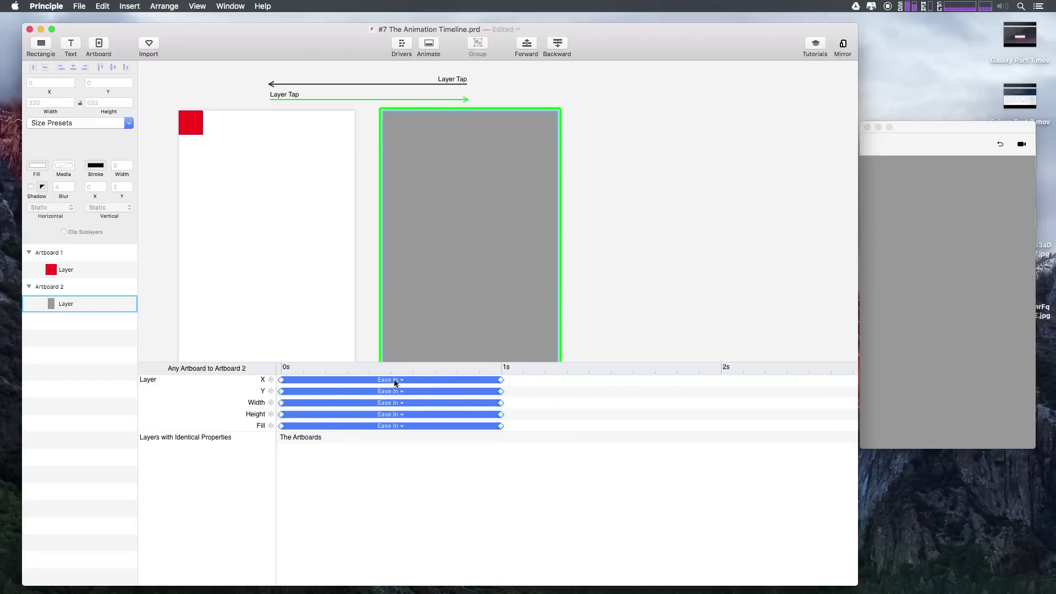
{"action": "left_click", "coordinate": [401, 381]}
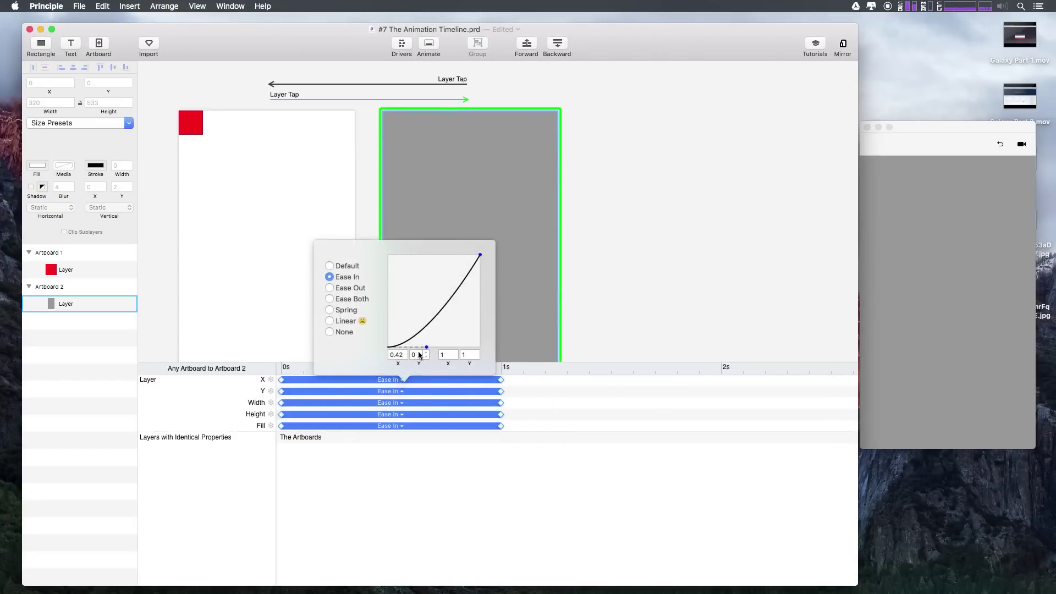
{"action": "left_click", "coordinate": [427, 348]}
{"action": "left_click_drag", "start_coordinate": [427, 348], "coordinate": [478, 347]}
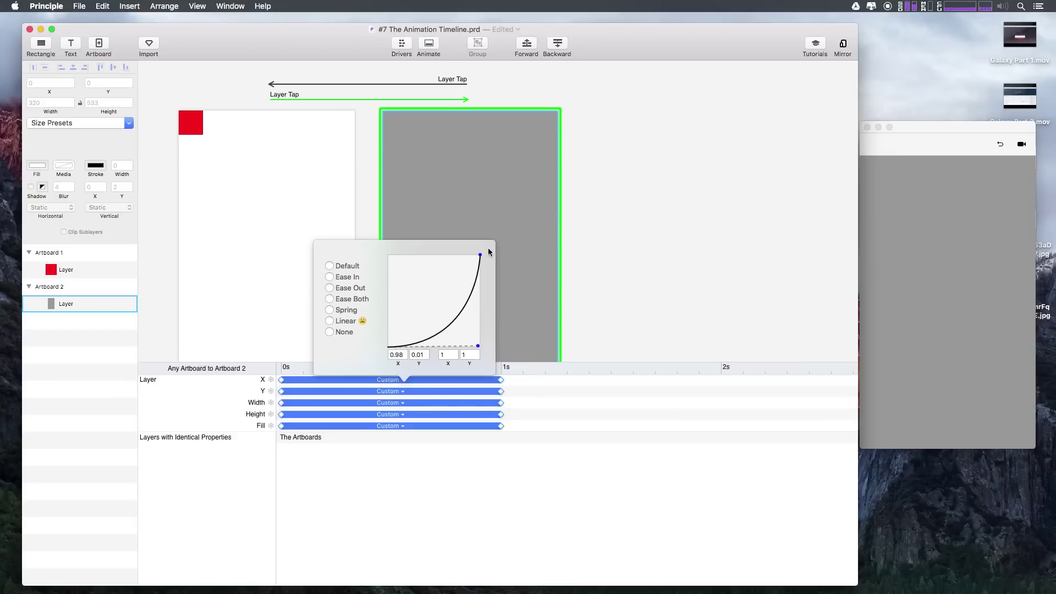
{"action": "left_click", "coordinate": [666, 257]}
Reset and replay the transition twice in the preview, ending on grey Artboard 2
{"action": "left_click", "coordinate": [892, 230]}
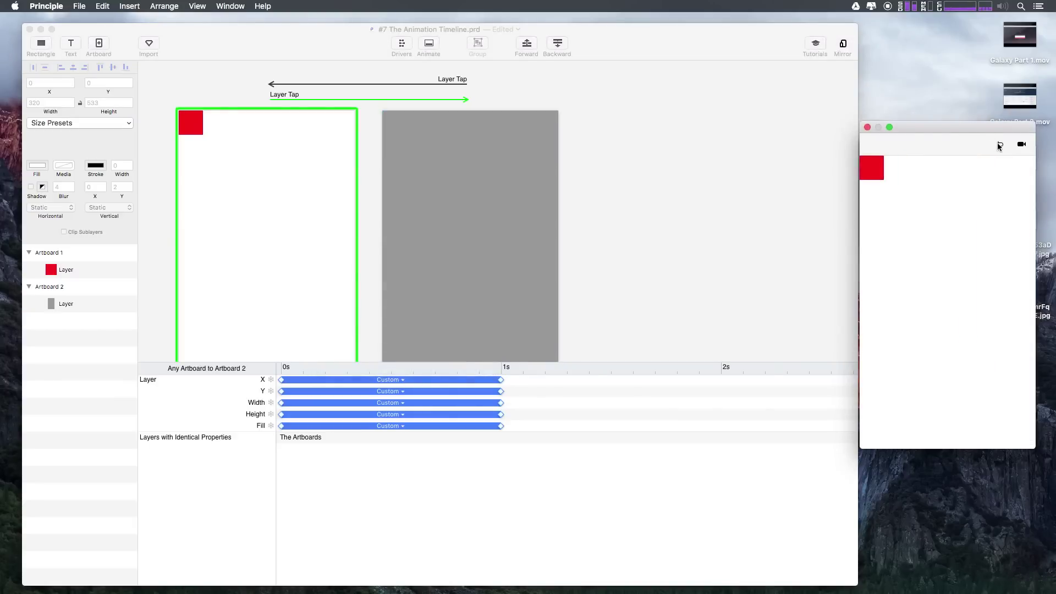
{"action": "left_click", "coordinate": [873, 161]}
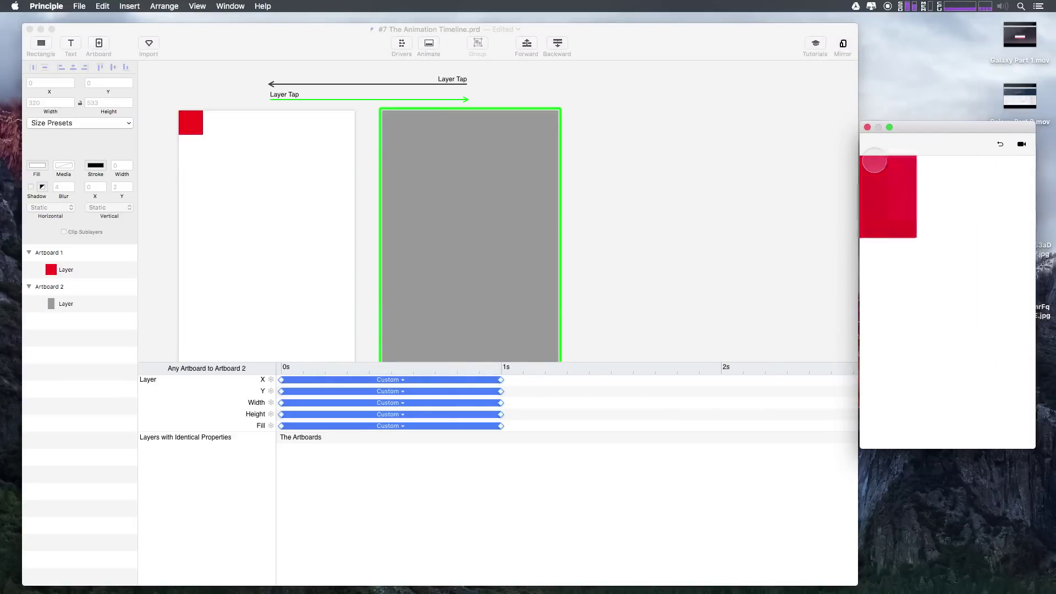
{"action": "left_click", "coordinate": [999, 144]}
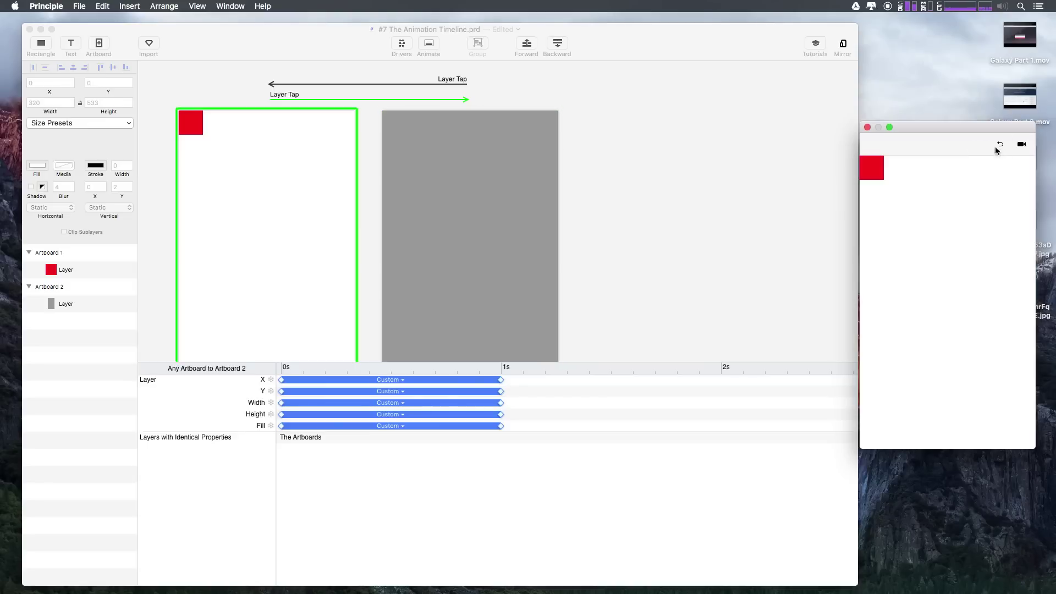
{"action": "left_click", "coordinate": [868, 172]}
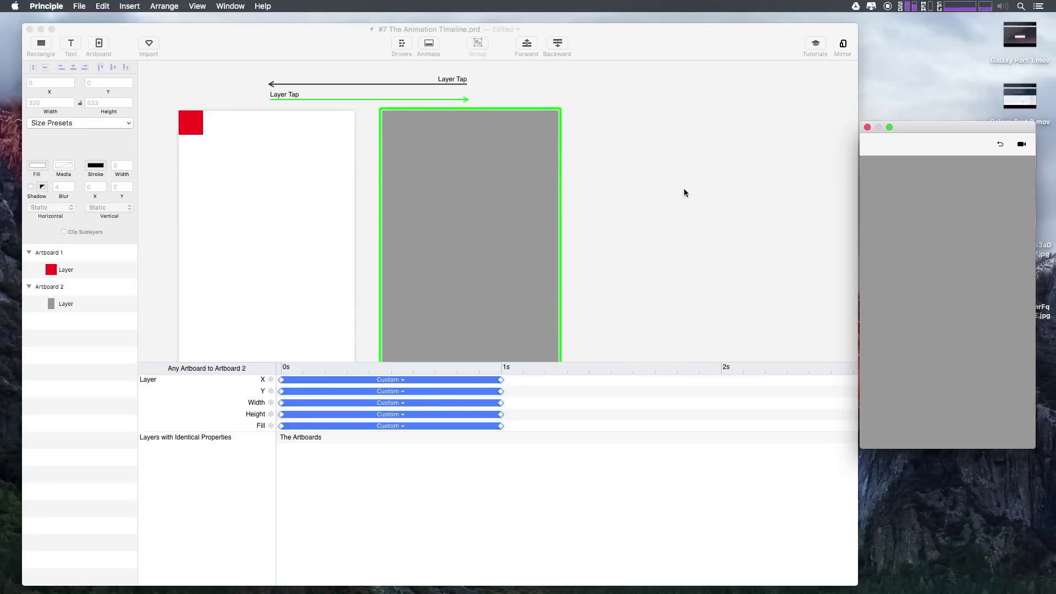
Apply Ease Out, then steepen it into a Custom curve (0, 0, -0.01, 1)
{"action": "left_click", "coordinate": [384, 378]}
{"action": "left_click", "coordinate": [394, 379]}
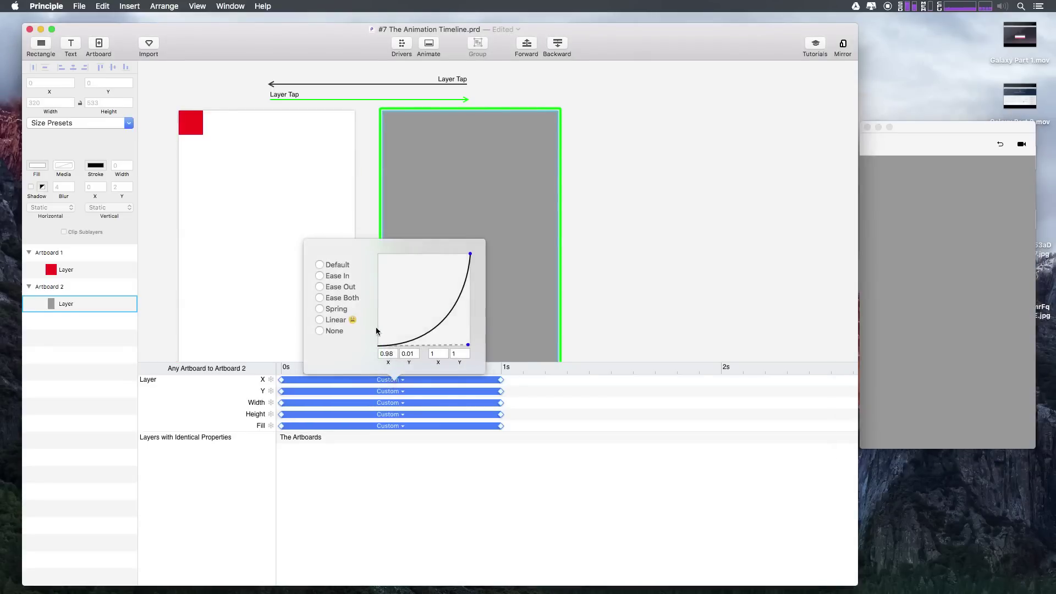
{"action": "left_click", "coordinate": [321, 286]}
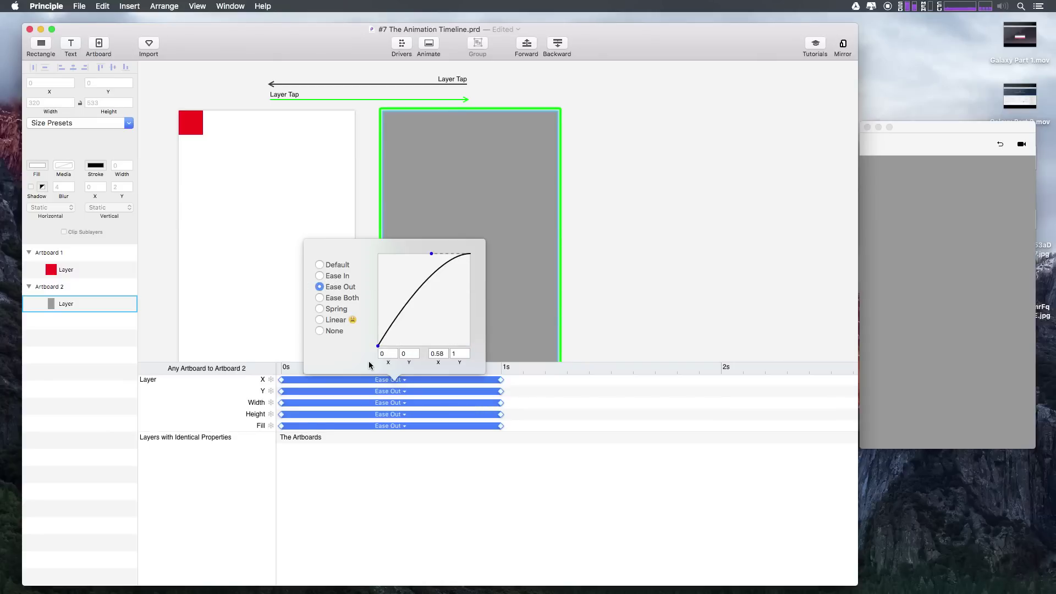
{"action": "left_click", "coordinate": [431, 241]}
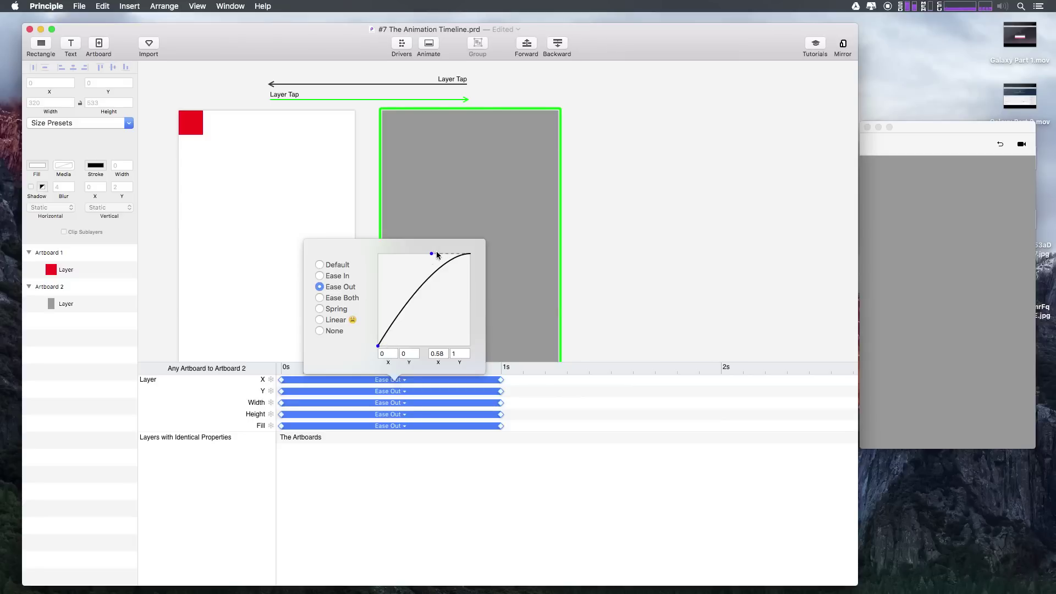
{"action": "left_click_drag", "start_coordinate": [431, 254], "coordinate": [377, 253]}
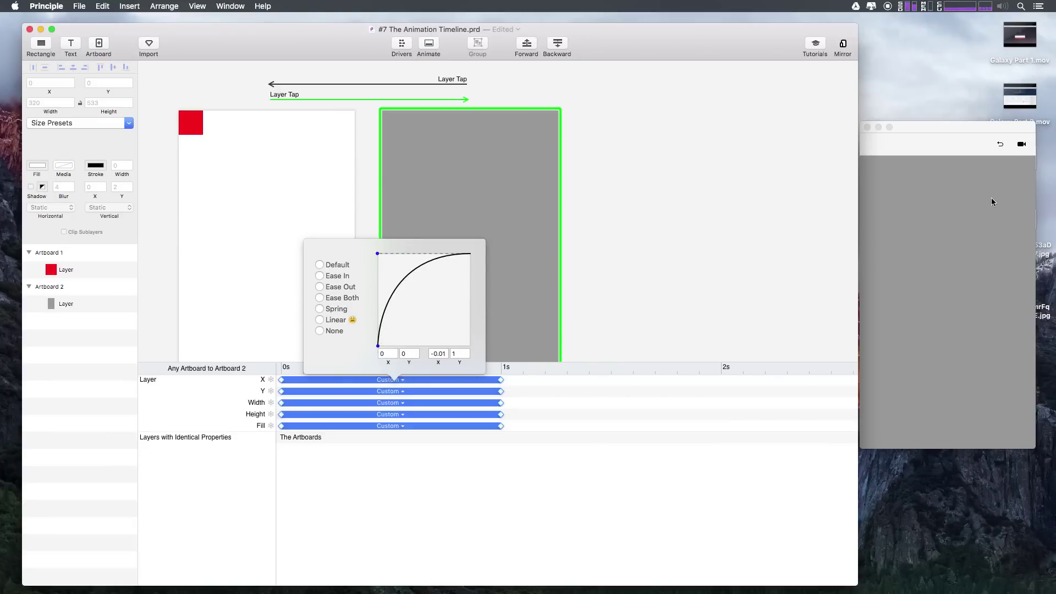
Play, reset and replay the transition in the preview to check the steep curve
{"action": "left_click", "coordinate": [971, 179]}
{"action": "left_click", "coordinate": [875, 159]}
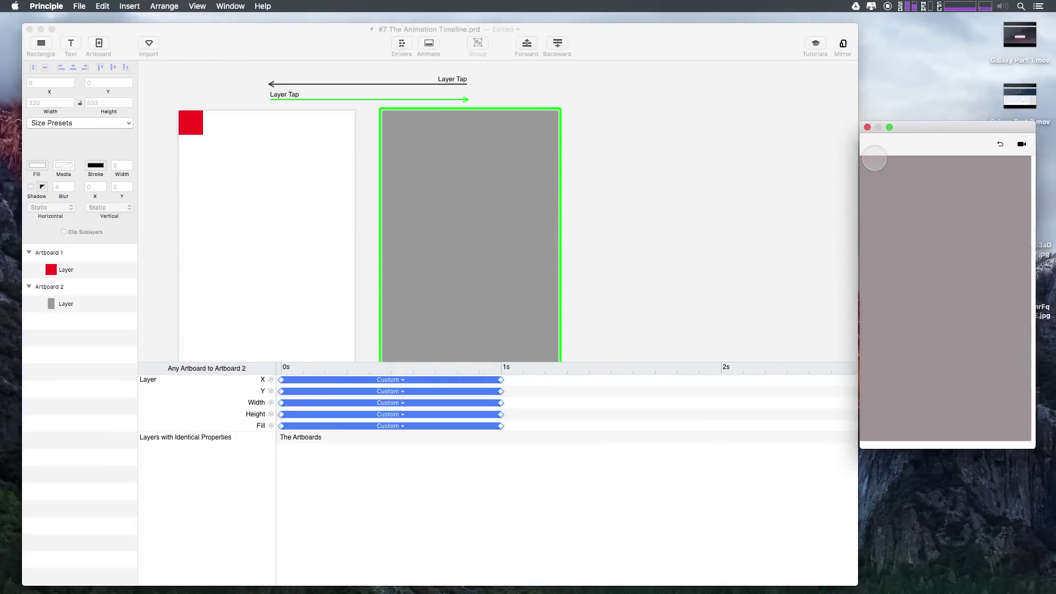
{"action": "left_click", "coordinate": [866, 173]}
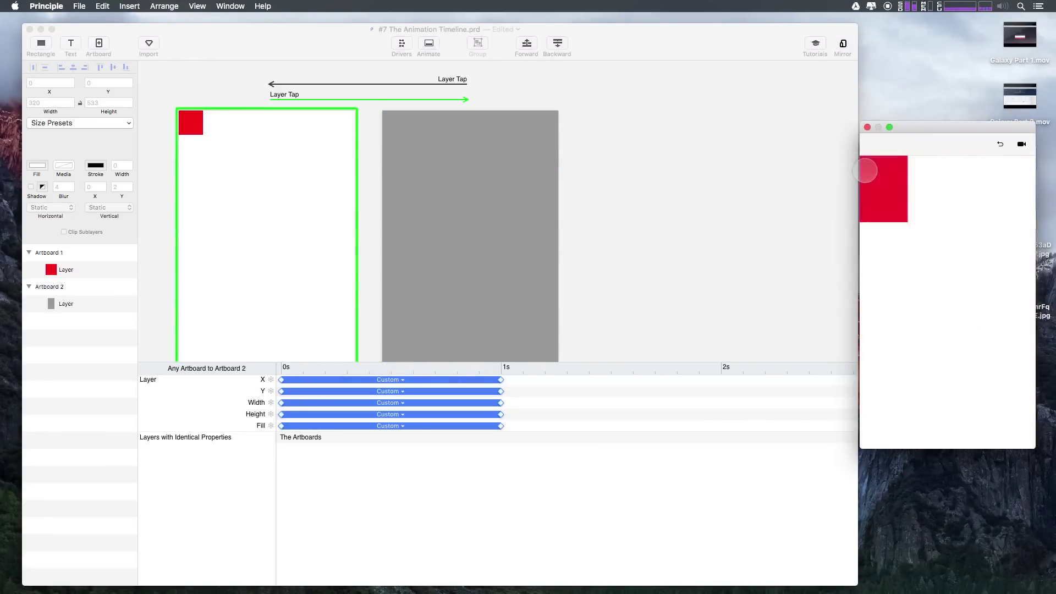
{"action": "left_click", "coordinate": [866, 172]}
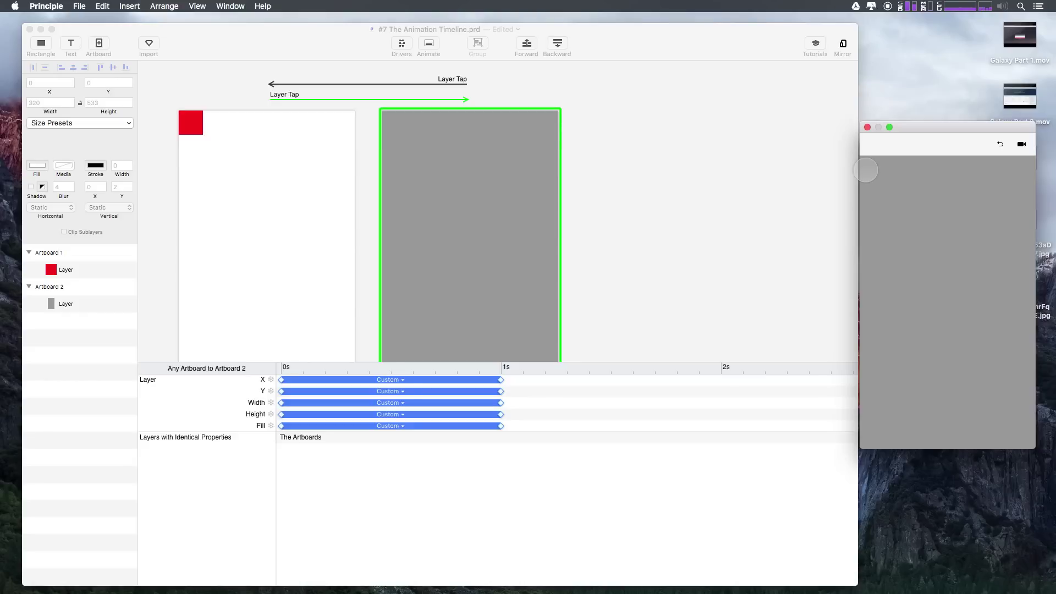
Reopen the Custom easing editor from the X row of the timeline
{"action": "left_click", "coordinate": [391, 379]}
{"action": "left_click", "coordinate": [392, 380]}
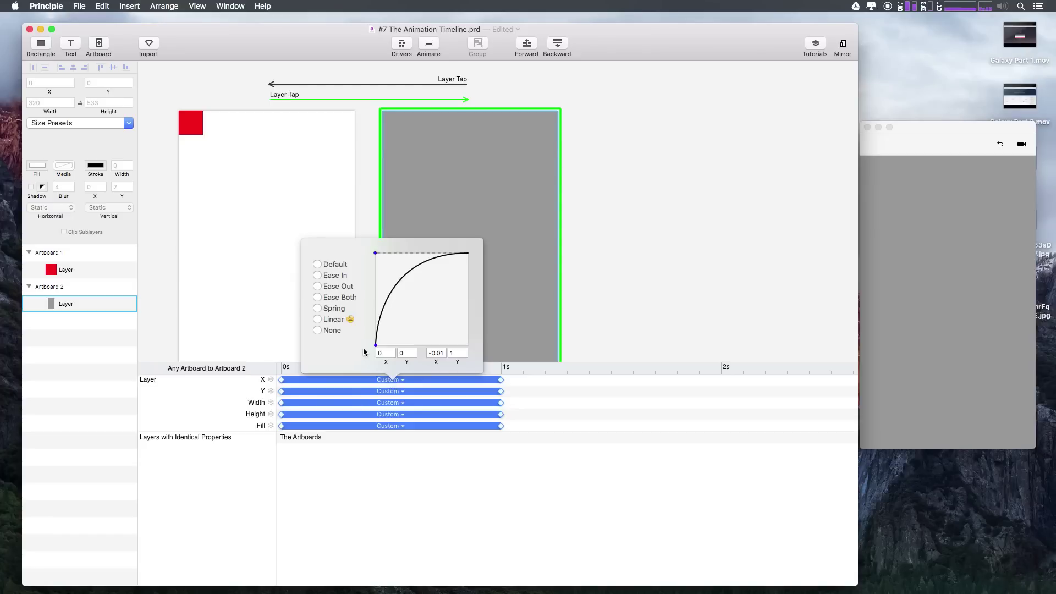
Apply Ease Both and drag both handles inward to get Custom 0.95, 0.01, 0.03, 1
{"action": "left_click", "coordinate": [336, 298]}
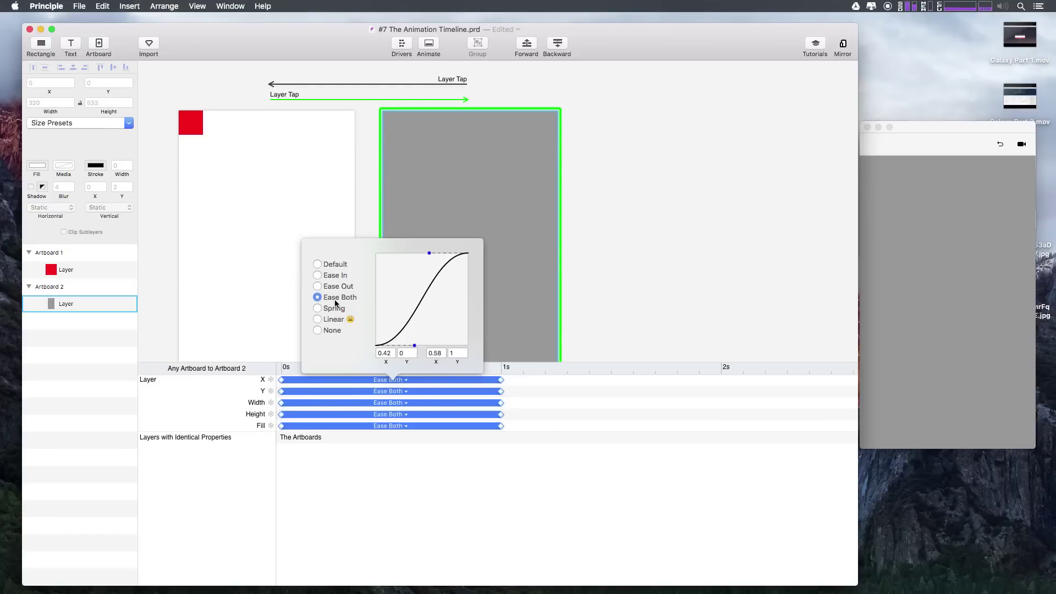
{"action": "left_click", "coordinate": [416, 347]}
{"action": "left_click_drag", "start_coordinate": [416, 347], "coordinate": [464, 345]}
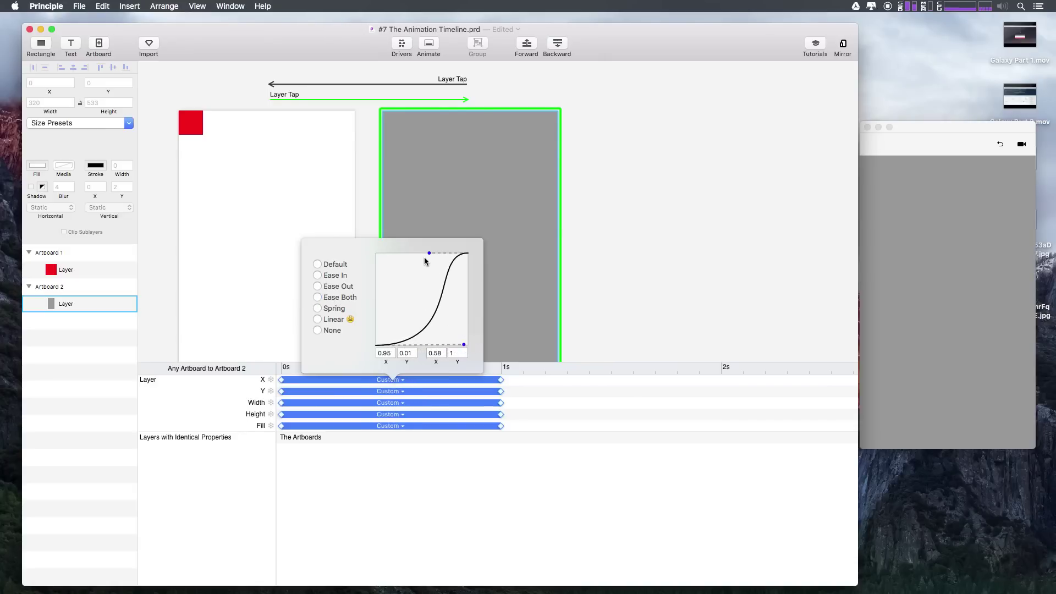
{"action": "left_click_drag", "start_coordinate": [427, 254], "coordinate": [378, 254]}
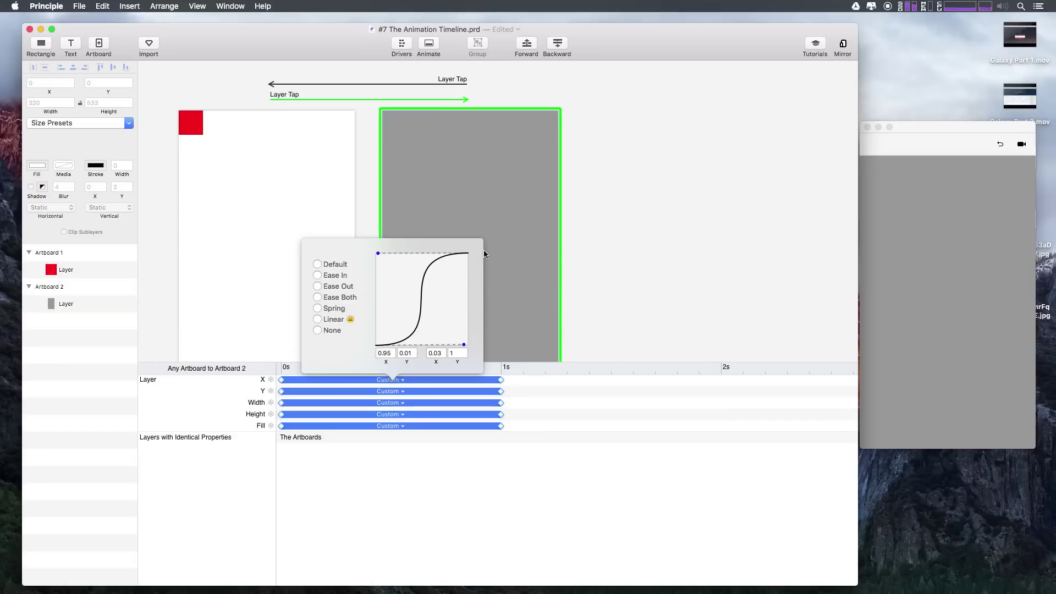
Test the S-curve in the preview, toggling between Artboard 1 and Artboard 2 several times
{"action": "left_click", "coordinate": [895, 210]}
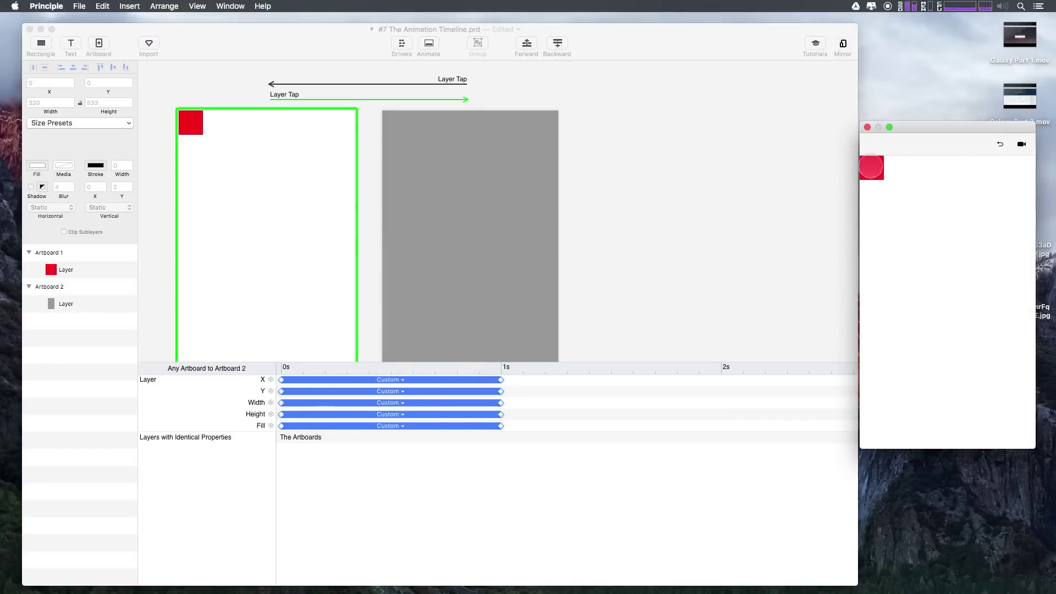
{"action": "left_click", "coordinate": [871, 167]}
{"action": "left_click", "coordinate": [880, 183]}
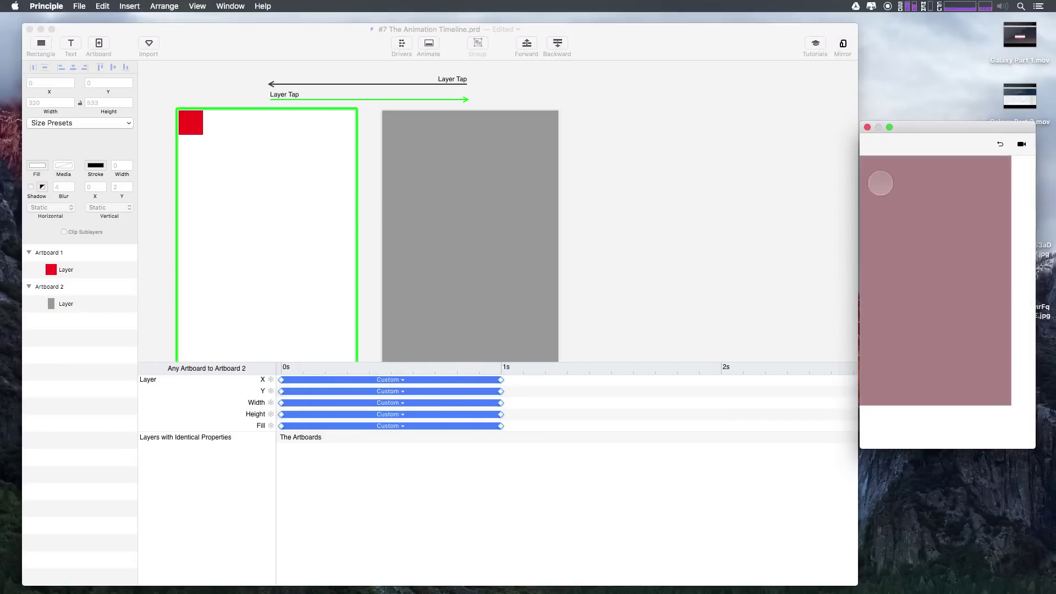
{"action": "left_click", "coordinate": [873, 169]}
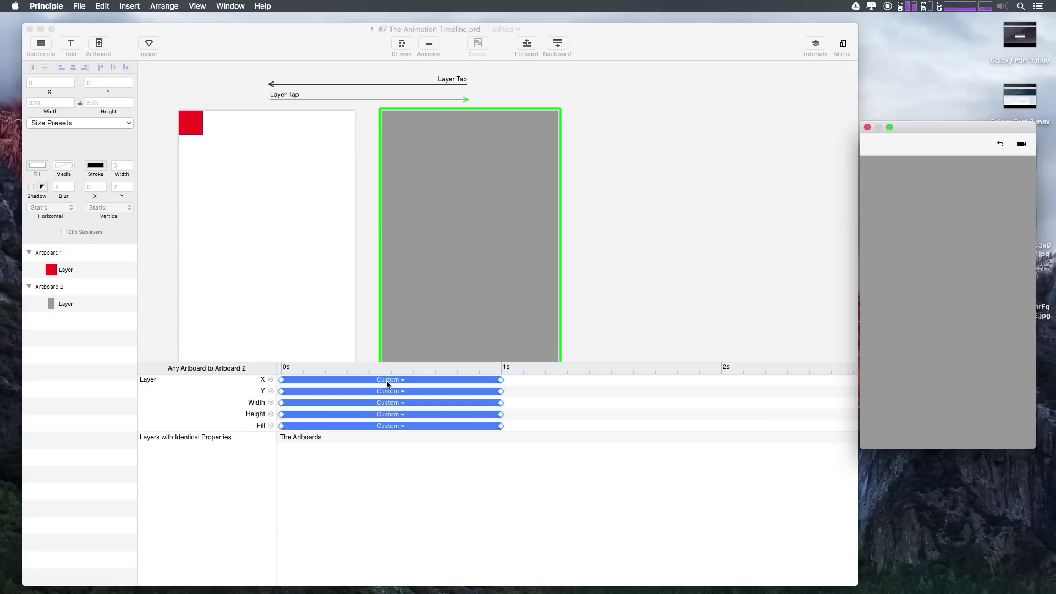
{"action": "left_click", "coordinate": [927, 226]}
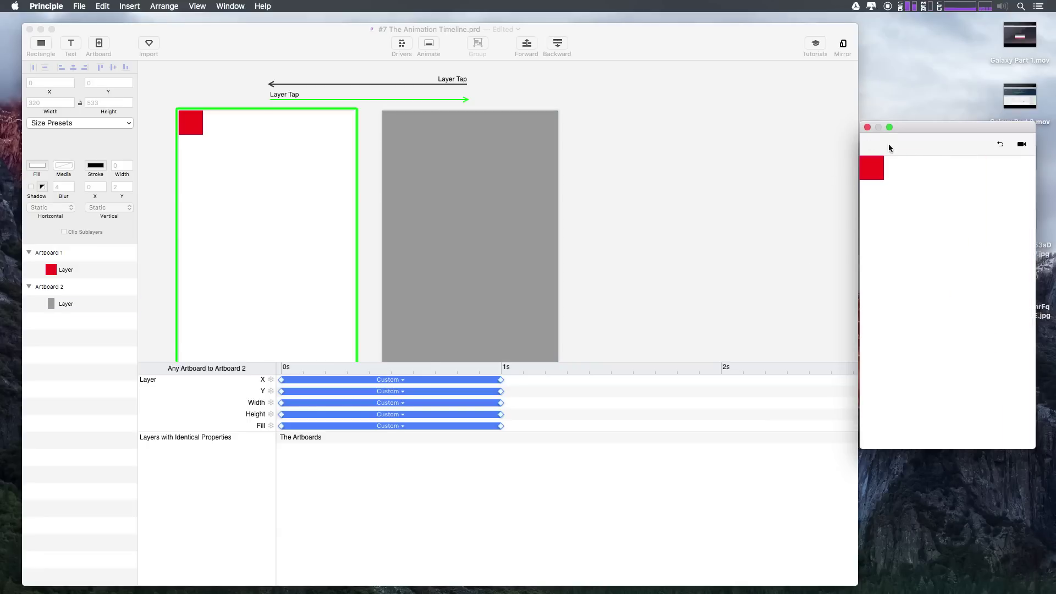
{"action": "left_click", "coordinate": [872, 163]}
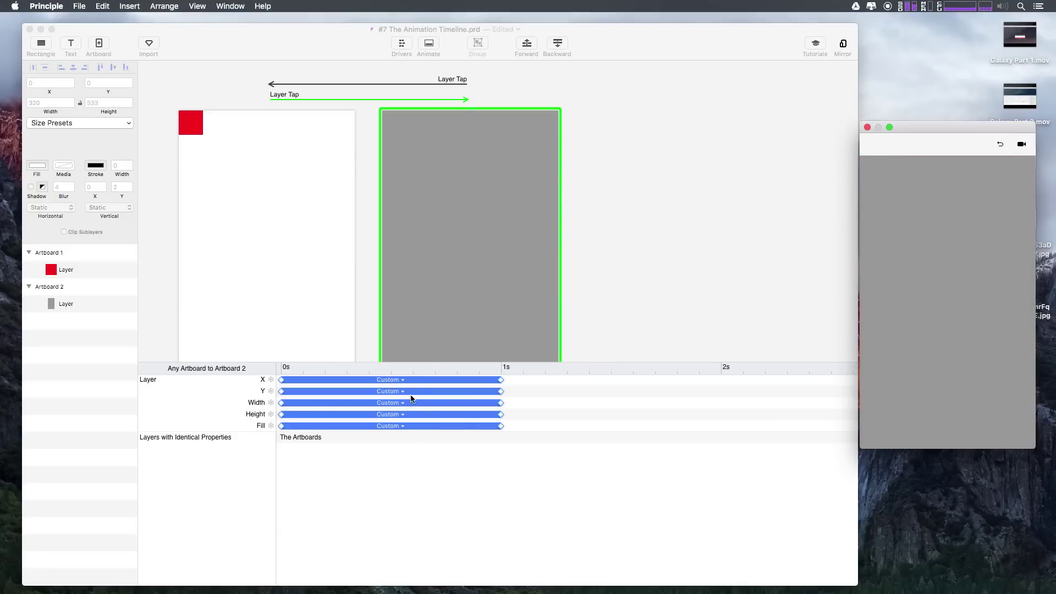
Reopen the easing curve settings for the X row in the main editor
{"action": "left_click", "coordinate": [391, 379]}
{"action": "left_click", "coordinate": [390, 380]}
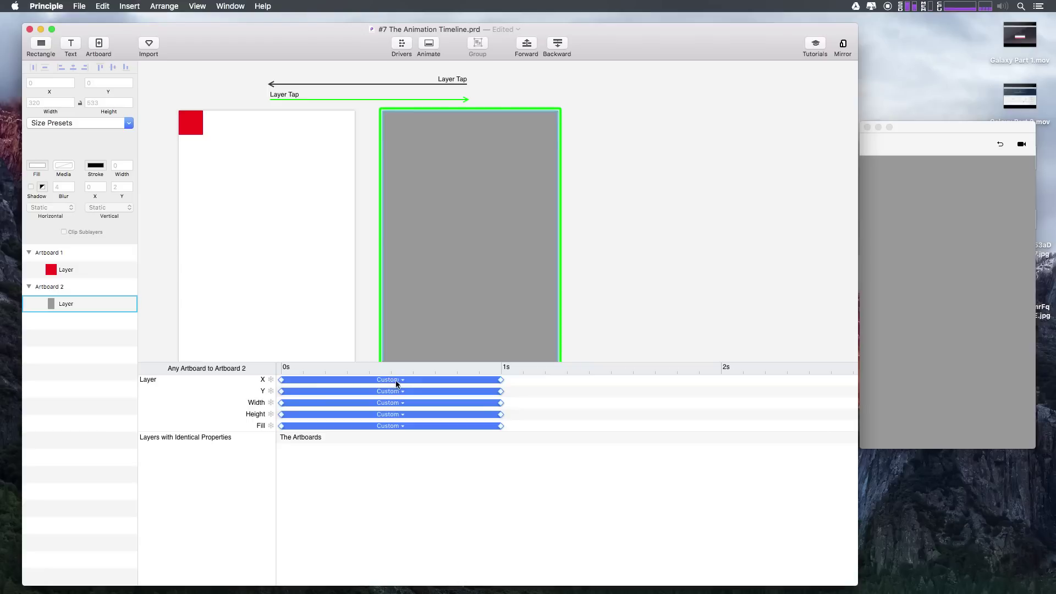
{"action": "left_click", "coordinate": [400, 379]}
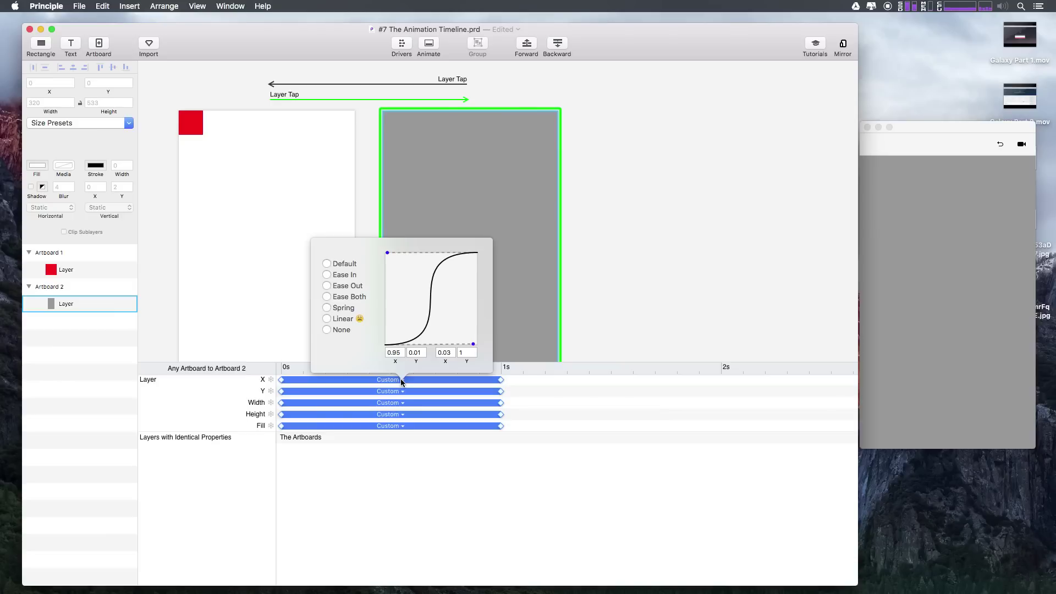
Switch the easing to Spring and set its tension to 691.47
{"action": "left_click", "coordinate": [337, 310]}
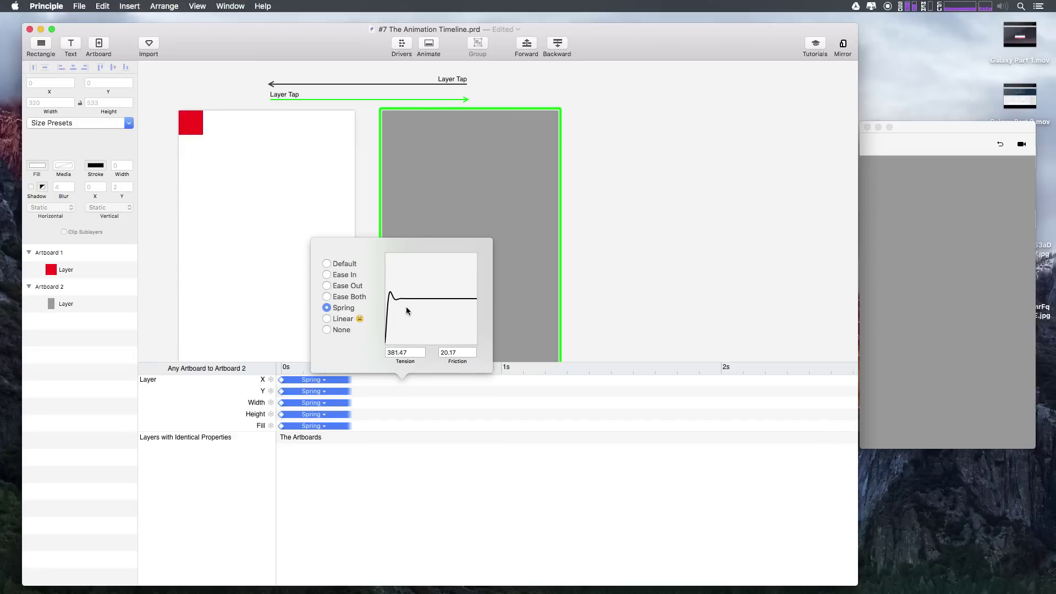
{"action": "left_click", "coordinate": [392, 281]}
{"action": "left_click", "coordinate": [399, 352]}
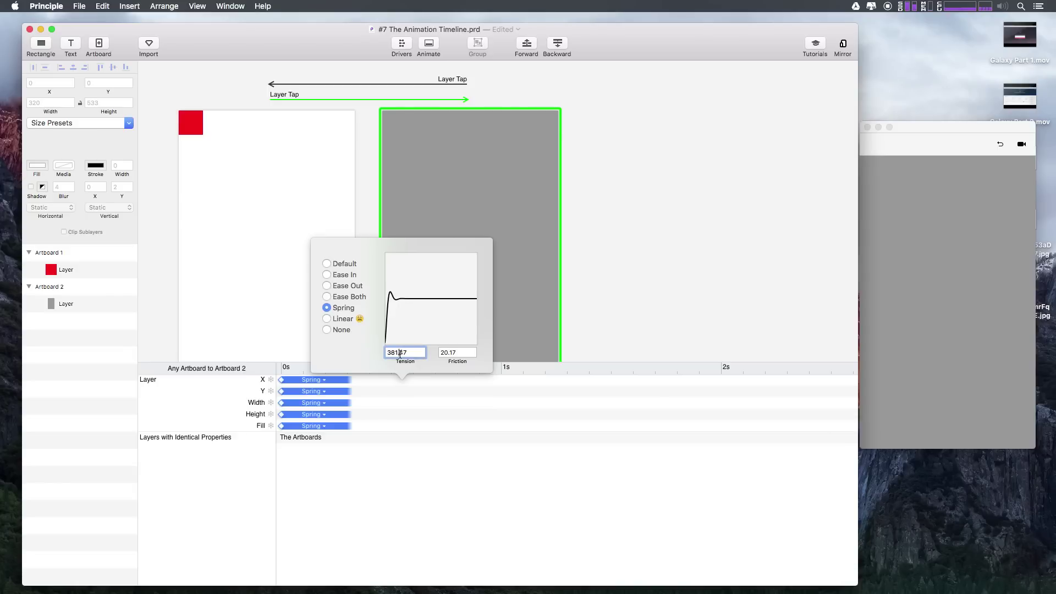
{"action": "key", "text": "BackSpace"}
{"action": "key", "text": "BackSpace"}
{"action": "key", "text": "BackSpace"}
{"action": "type", "text": "471"}
{"action": "key", "text": "BackSpace"}
{"action": "key", "text": "BackSpace"}
{"action": "type", "text": "81"}
{"action": "key", "text": "BackSpace"}
{"action": "key", "text": "BackSpace"}
{"action": "key", "text": "BackSpace"}
{"action": "type", "text": "691"}
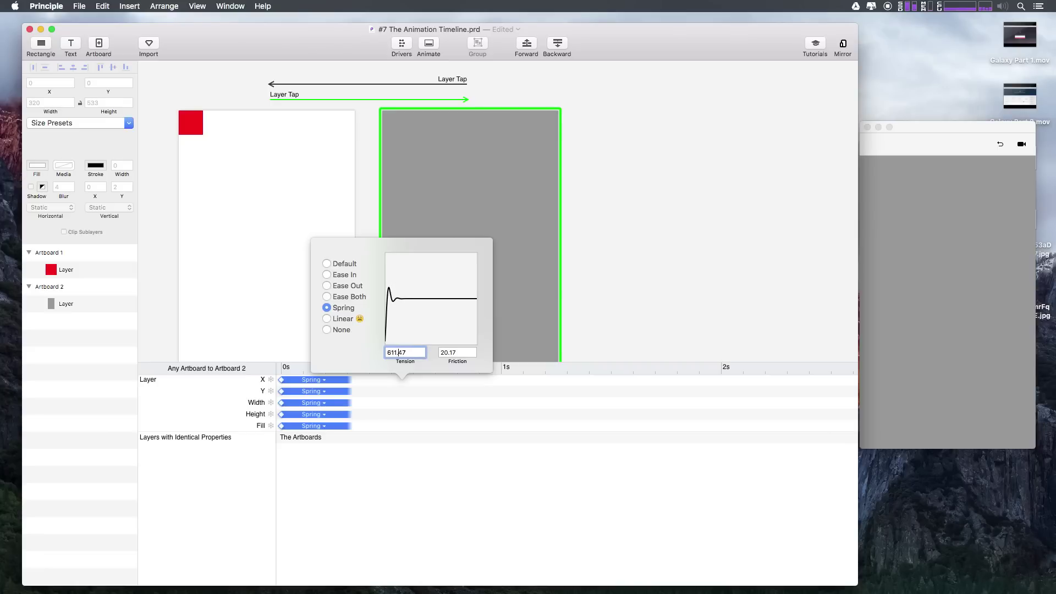
Try higher and lower spring friction values, settling on 20.1
{"action": "left_click", "coordinate": [457, 351]}
{"action": "key", "text": "shift+Up"}
{"action": "key", "text": "shift+Up"}
{"action": "key", "text": "shift+Up"}
{"action": "key", "text": "shift+Up"}
{"action": "key", "text": "shift+Up"}
{"action": "key", "text": "shift+Up"}
{"action": "key", "text": "shift+Up"}
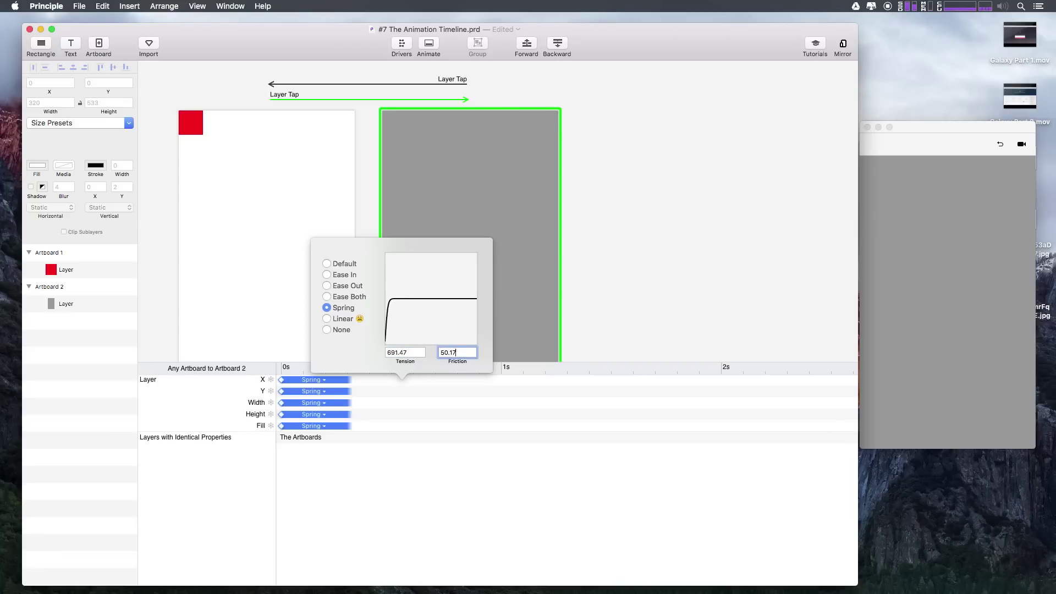
{"action": "key", "text": "shift+Down"}
{"action": "key", "text": "shift+Down"}
{"action": "key", "text": "shift+Down"}
{"action": "key", "text": "shift+Down"}
{"action": "key", "text": "shift+Down"}
{"action": "key", "text": "shift+Down"}
{"action": "key", "text": "shift+Down"}
{"action": "key", "text": "shift+Down"}
{"action": "key", "text": "shift+Down"}
{"action": "key", "text": "shift+Down"}
{"action": "key", "text": "shift+Up"}
{"action": "key", "text": "shift+Up"}
{"action": "left_click", "coordinate": [442, 382]}
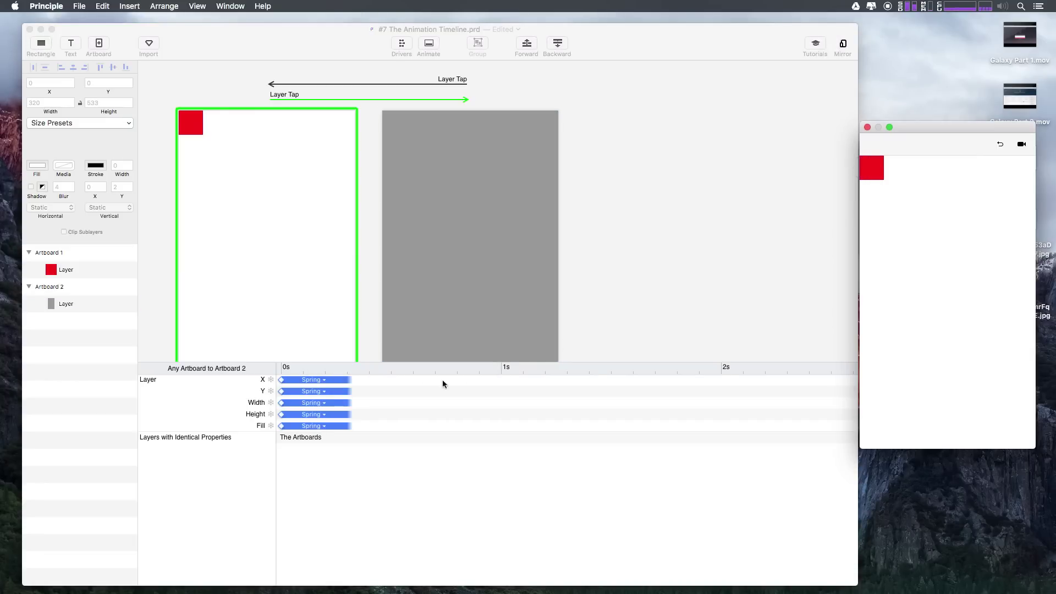
Test the spring transition in the preview, then raise spring friction to 40.1
{"action": "left_click", "coordinate": [873, 167]}
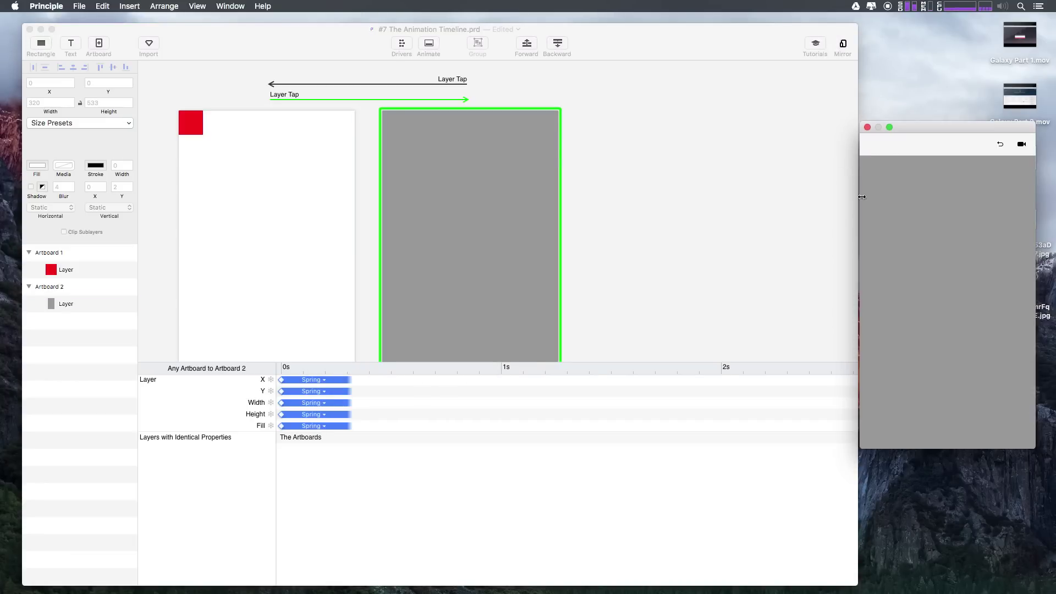
{"action": "left_click", "coordinate": [319, 378]}
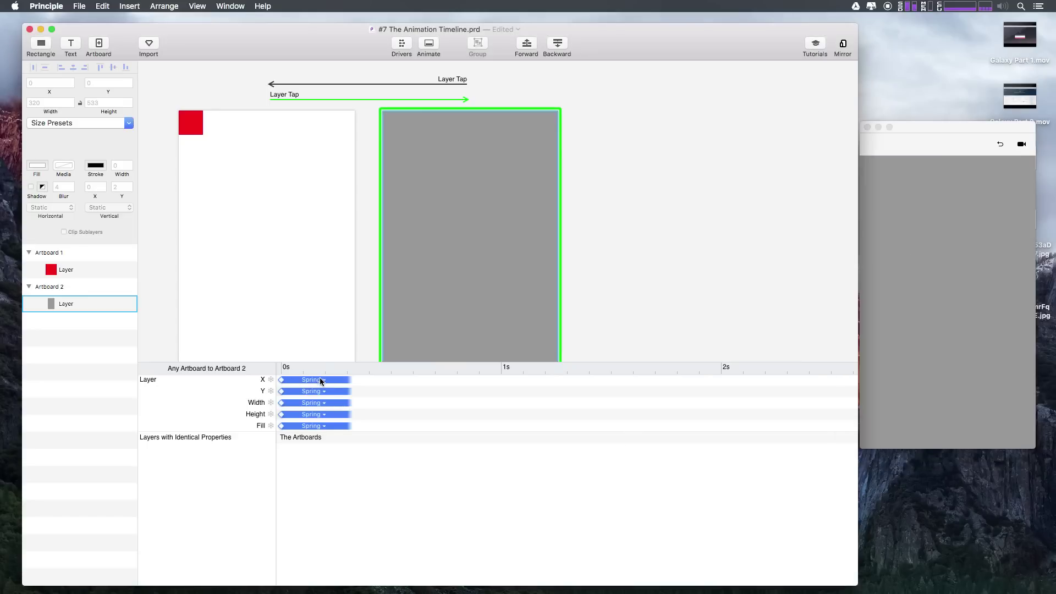
{"action": "left_click", "coordinate": [322, 379]}
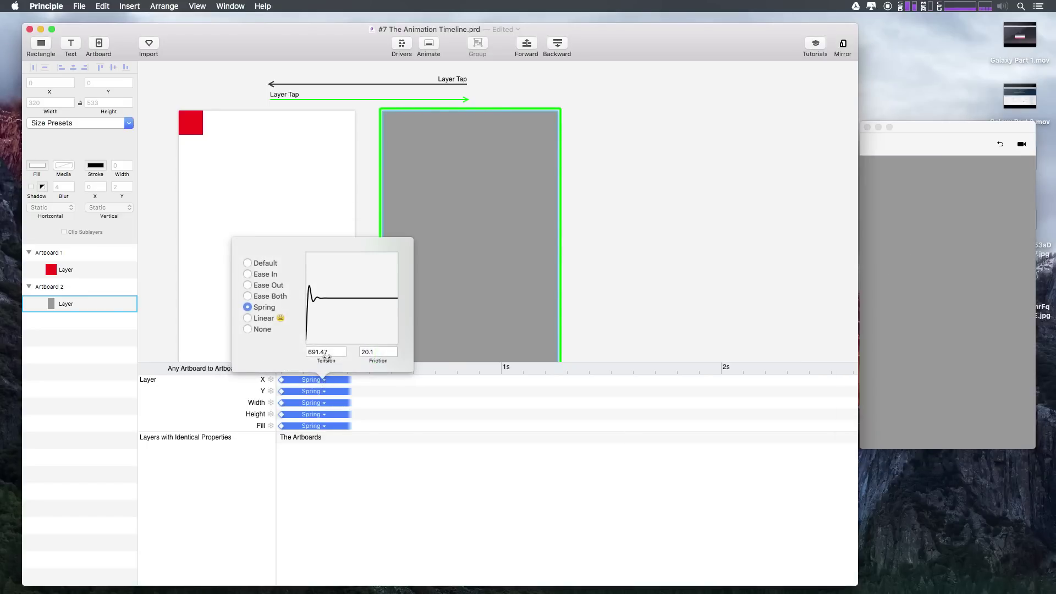
{"action": "left_click", "coordinate": [374, 350]}
{"action": "key", "text": "shift+Up"}
{"action": "key", "text": "shift+Up"}
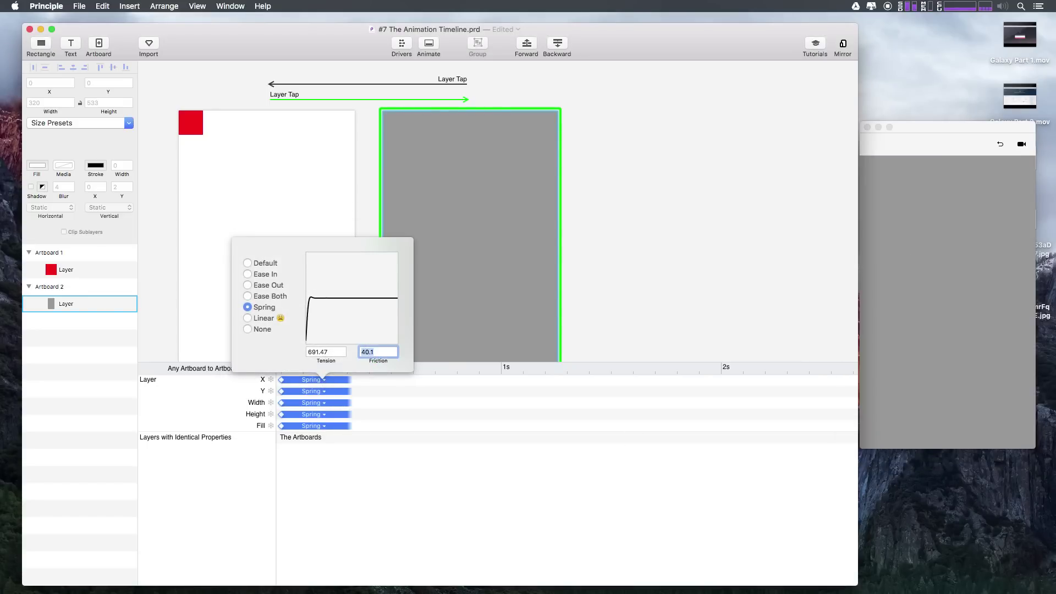
Step the friction through 70.1 and 10.1, finally dropping it to 0.1
{"action": "left_click", "coordinate": [953, 172]}
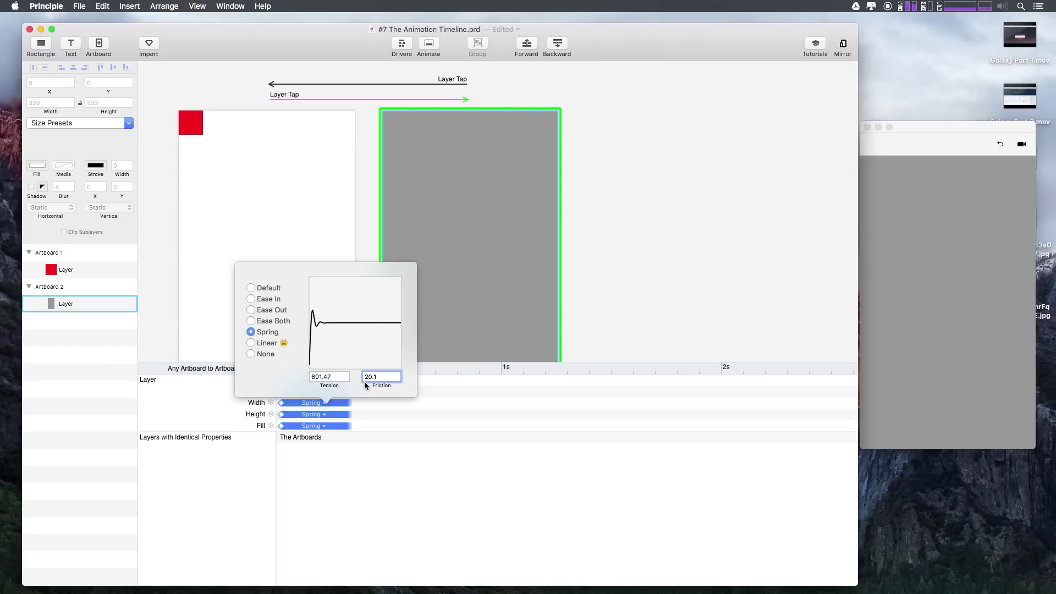
{"action": "key", "text": "shift+Up"}
{"action": "key", "text": "shift+Up"}
{"action": "key", "text": "shift+Up"}
{"action": "key", "text": "shift+Up"}
{"action": "key", "text": "shift+Up"}
{"action": "key", "text": "shift+Down"}
{"action": "key", "text": "shift+Down"}
{"action": "key", "text": "shift+Down"}
{"action": "key", "text": "shift+Down"}
{"action": "key", "text": "shift+Down"}
{"action": "key", "text": "shift+Down"}
{"action": "key", "text": "shift+Down"}
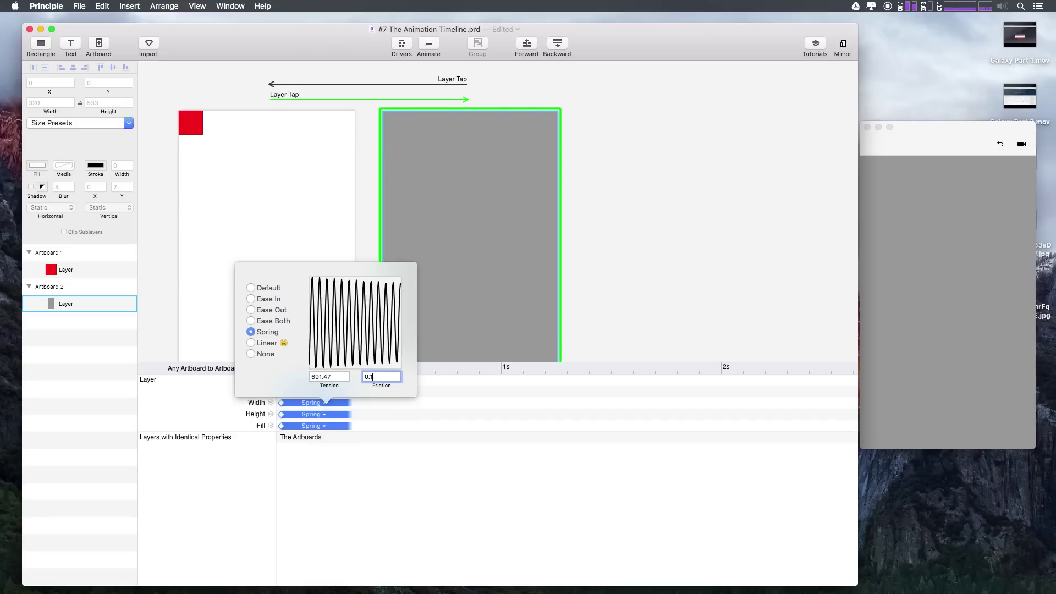
{"action": "key", "text": "shift+Up"}
{"action": "key", "text": "shift+Down"}
Preview the transition to Artboard 2, then set the Fill animation's spring friction to 10.1
{"action": "left_click", "coordinate": [917, 280]}
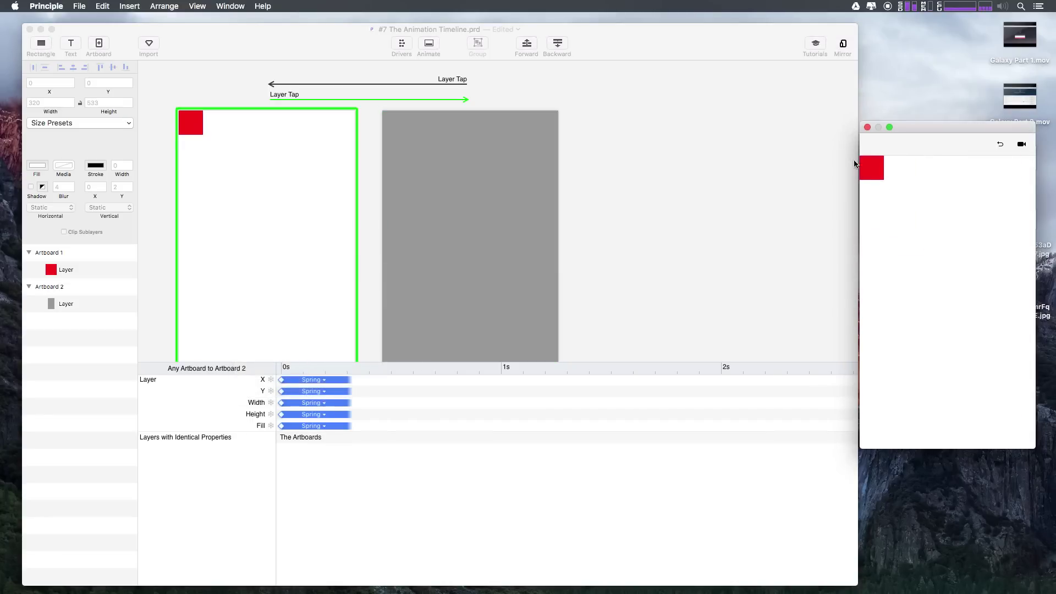
{"action": "left_click", "coordinate": [869, 168]}
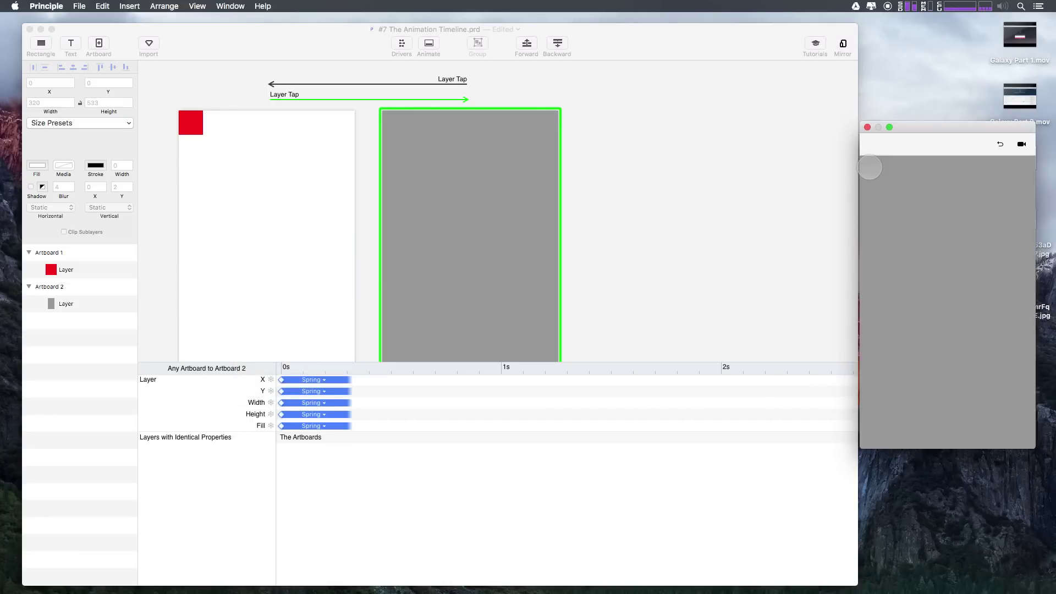
{"action": "left_click", "coordinate": [317, 431]}
{"action": "left_click", "coordinate": [319, 427]}
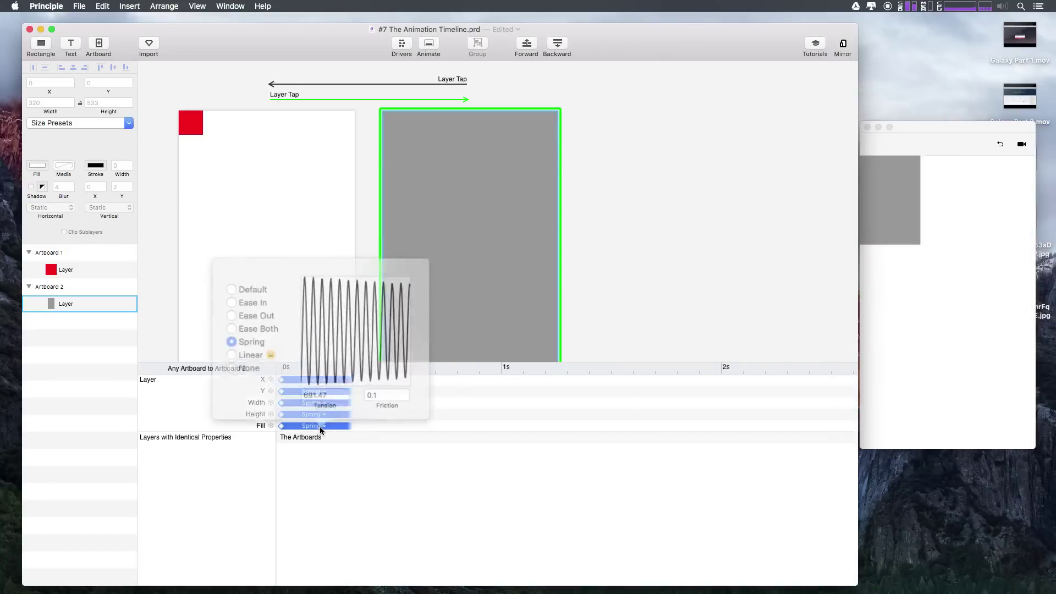
{"action": "left_click", "coordinate": [368, 399]}
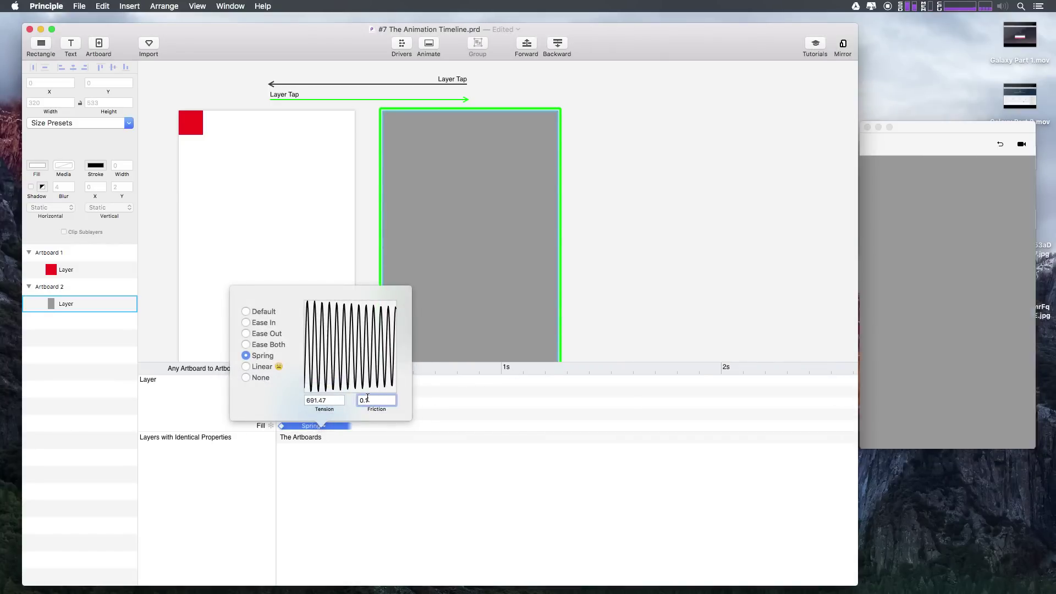
{"action": "type", "text": "10.1"}
Replay the 10.1-friction spring between both artboards and bring up the X property's spring settings
{"action": "left_click", "coordinate": [884, 229]}
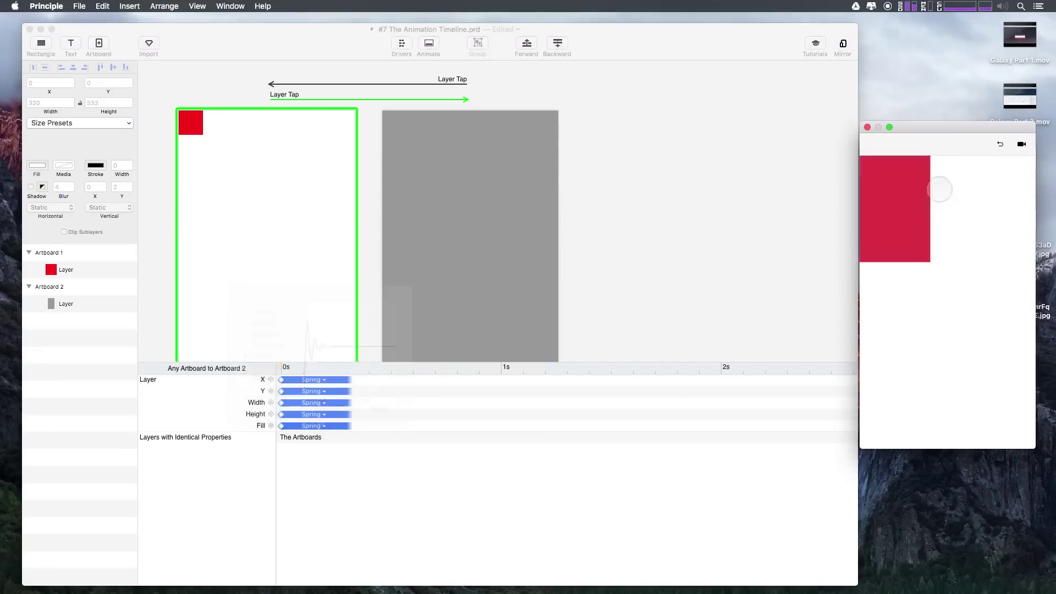
{"action": "left_click", "coordinate": [867, 169]}
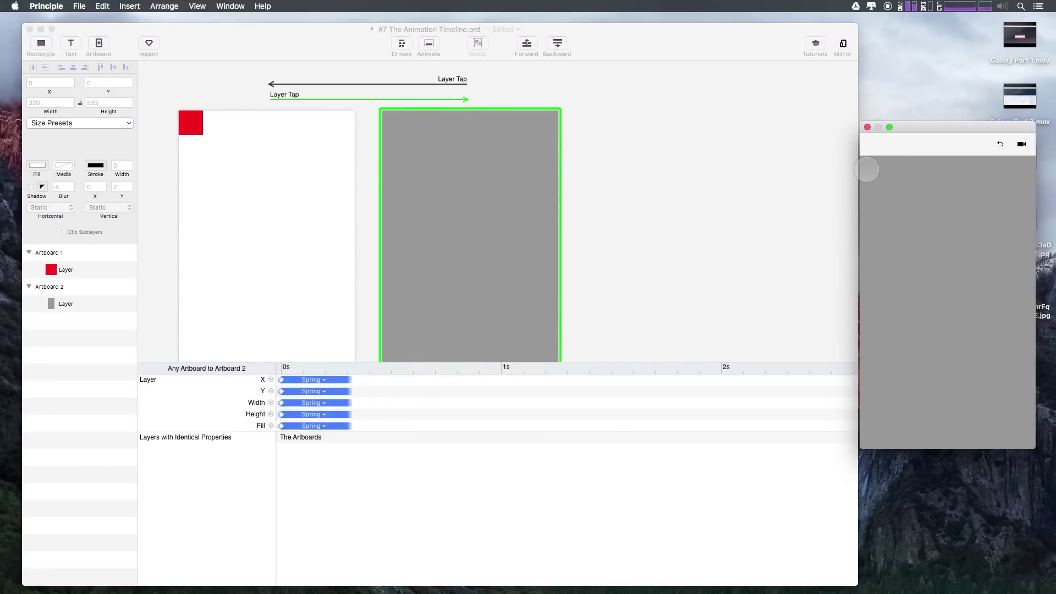
{"action": "left_click", "coordinate": [867, 173]}
{"action": "left_click", "coordinate": [870, 174]}
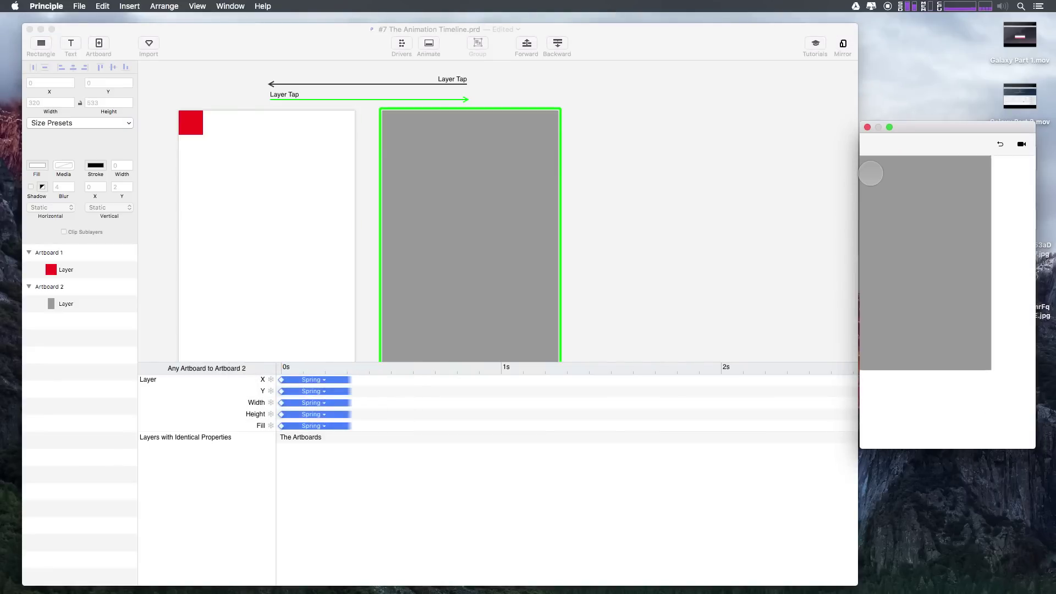
{"action": "left_click", "coordinate": [306, 379]}
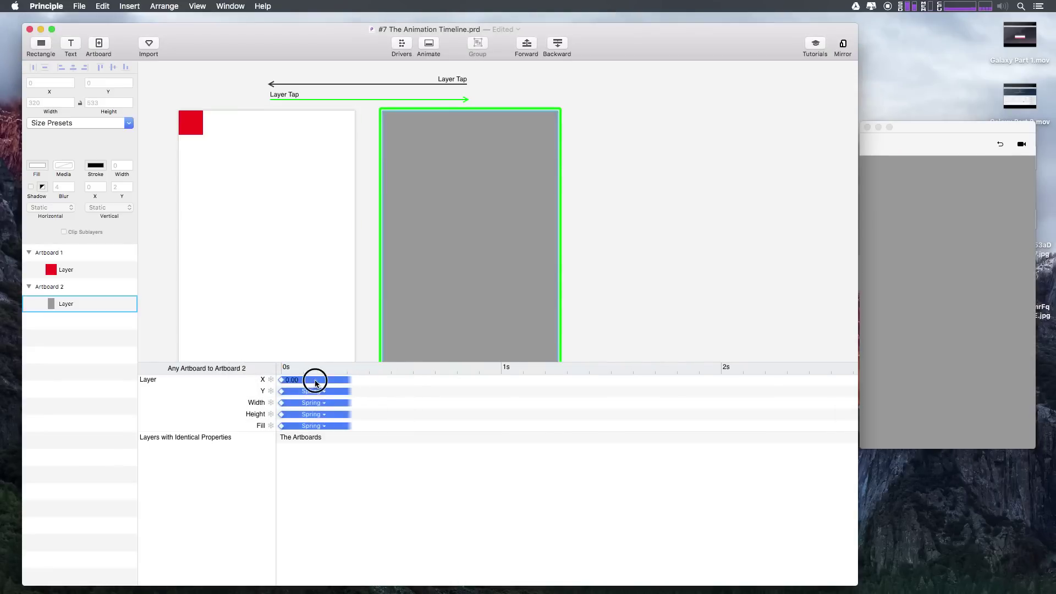
{"action": "left_click", "coordinate": [315, 381]}
Lower the spring tension from 691.47 to 171.47 and toggle the preview
{"action": "double_click", "coordinate": [311, 352]}
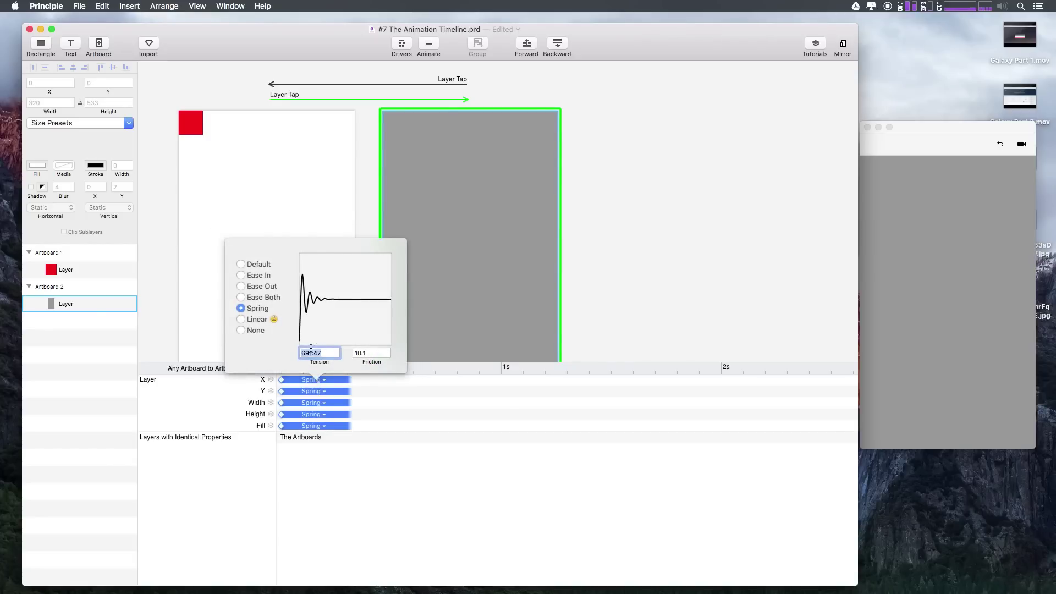
{"action": "key", "text": "shift+Down"}
{"action": "key", "text": "shift+Down"}
{"action": "key", "text": "shift+Down"}
{"action": "key", "text": "shift+Down"}
{"action": "key", "text": "shift+Down"}
{"action": "key", "text": "shift+Down"}
{"action": "key", "text": "shift+Down"}
{"action": "key", "text": "shift+Down"}
{"action": "key", "text": "shift+Down"}
{"action": "key", "text": "shift+Down"}
{"action": "key", "text": "shift+Down"}
{"action": "key", "text": "shift+Down"}
{"action": "key", "text": "shift+Down"}
{"action": "key", "text": "shift+Down"}
{"action": "key", "text": "shift+Down"}
{"action": "key", "text": "shift+Down"}
{"action": "key", "text": "shift+Down"}
{"action": "key", "text": "shift+Down"}
{"action": "key", "text": "shift+Down"}
{"action": "key", "text": "shift+Down"}
{"action": "key", "text": "shift+Down"}
{"action": "key", "text": "shift+Down"}
{"action": "key", "text": "shift+Down"}
{"action": "key", "text": "shift+Down"}
{"action": "key", "text": "shift+Down"}
{"action": "key", "text": "shift+Down"}
{"action": "key", "text": "shift+Down"}
{"action": "key", "text": "shift+Down"}
{"action": "key", "text": "shift+Down"}
{"action": "key", "text": "shift+Down"}
{"action": "key", "text": "shift+Down"}
{"action": "key", "text": "shift+Down"}
{"action": "key", "text": "shift+Down"}
{"action": "key", "text": "shift+Down"}
{"action": "key", "text": "shift+Down"}
{"action": "key", "text": "shift+Down"}
{"action": "key", "text": "shift+Down"}
{"action": "key", "text": "shift+Down"}
{"action": "key", "text": "shift+Down"}
{"action": "key", "text": "shift+Down"}
{"action": "key", "text": "shift+Down"}
{"action": "key", "text": "shift+Down"}
{"action": "key", "text": "shift+Down"}
{"action": "key", "text": "shift+Down"}
{"action": "key", "text": "shift+Down"}
{"action": "key", "text": "shift+Down"}
{"action": "key", "text": "shift+Down"}
{"action": "key", "text": "shift+Down"}
{"action": "left_click", "coordinate": [884, 286]}
{"action": "left_click", "coordinate": [874, 171]}
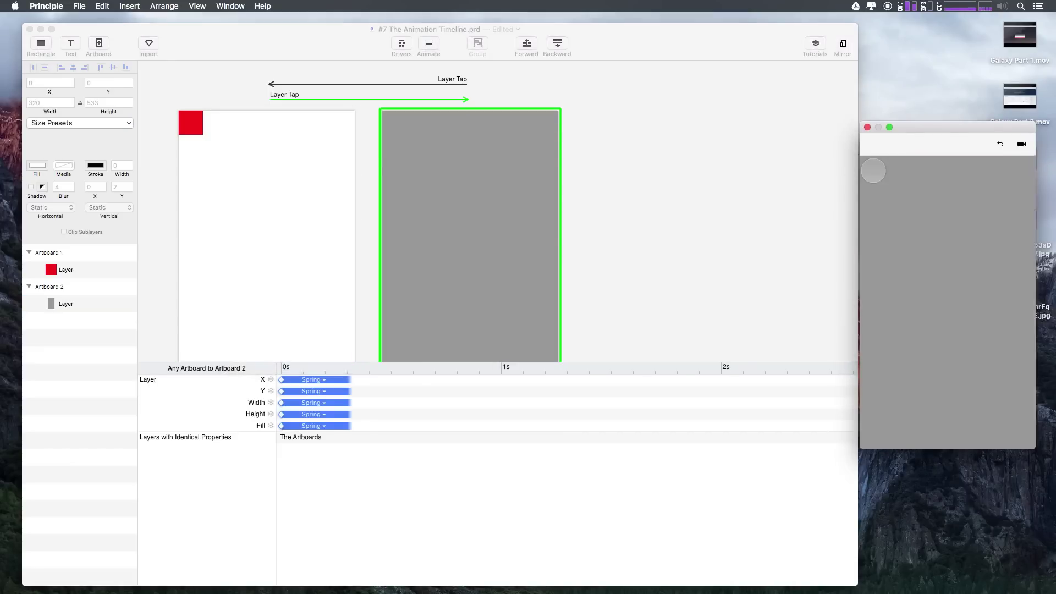
Replay the transition from Artboard 1 and bring up the Width animation's spring settings
{"action": "left_click", "coordinate": [1000, 144]}
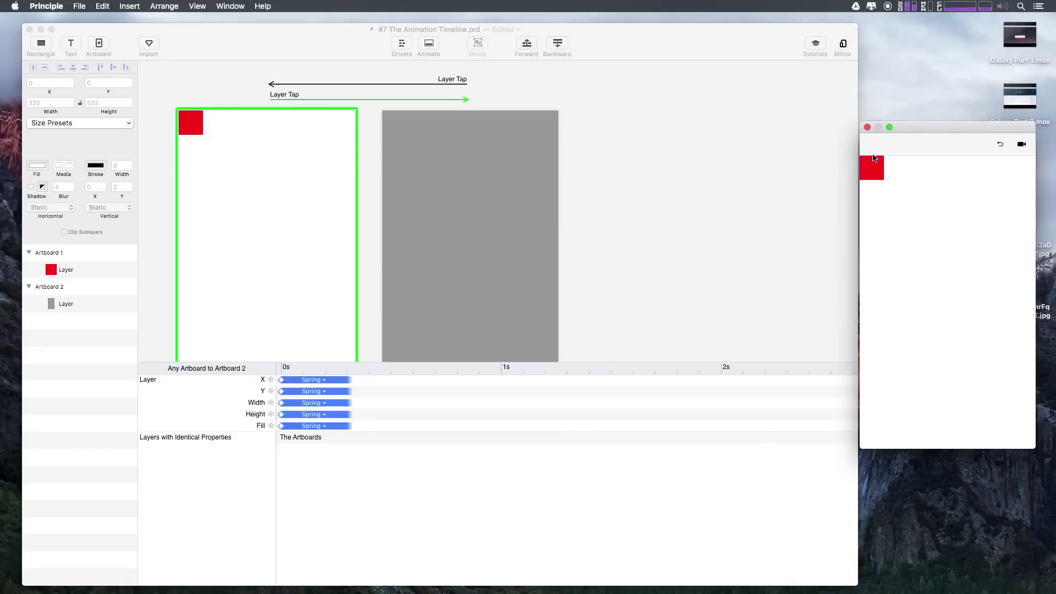
{"action": "left_click", "coordinate": [874, 160]}
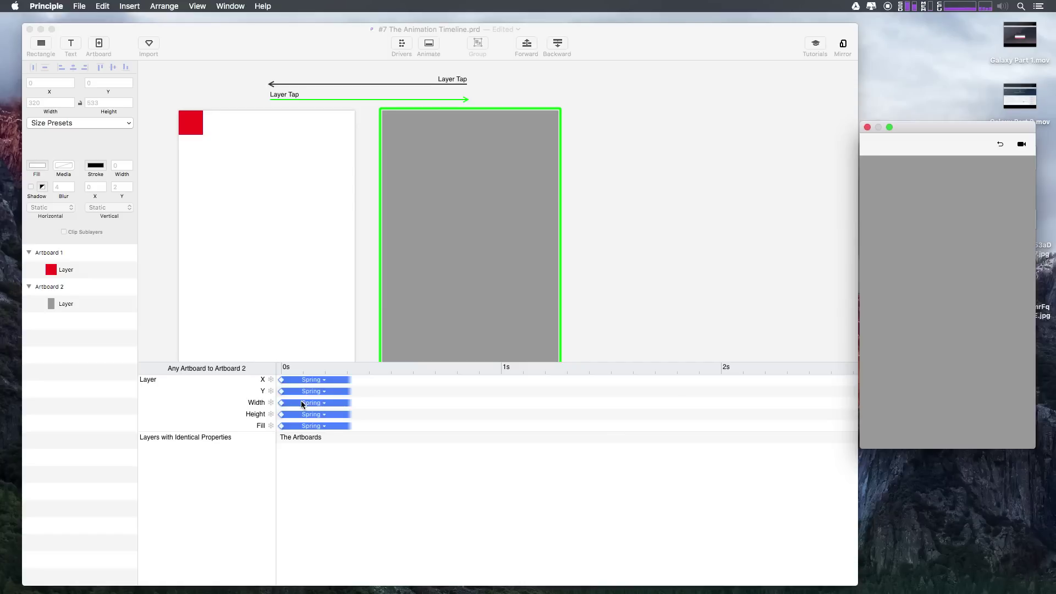
{"action": "left_click", "coordinate": [311, 405]}
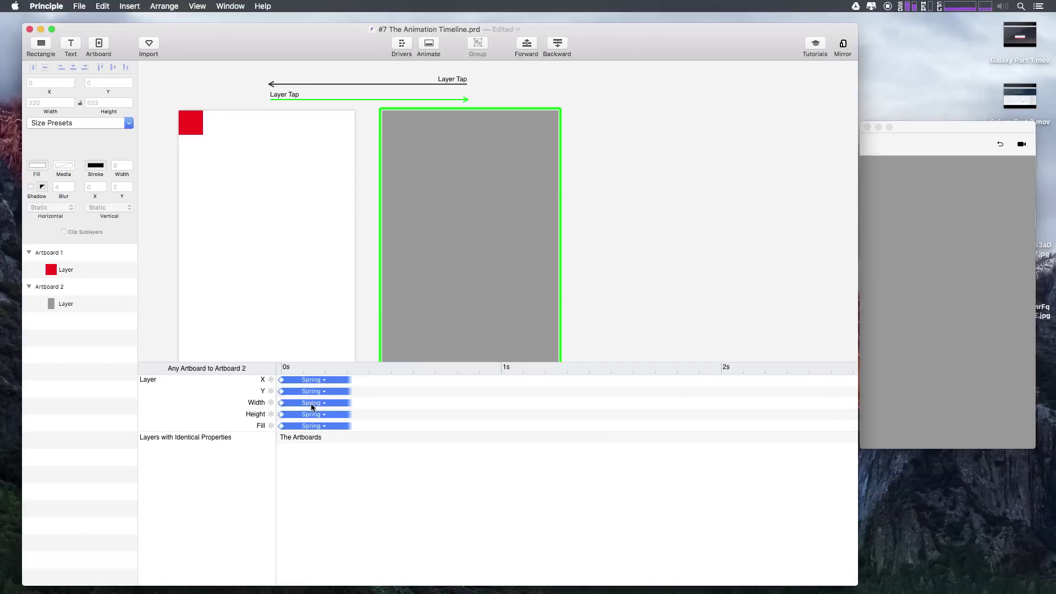
{"action": "left_click", "coordinate": [312, 404]}
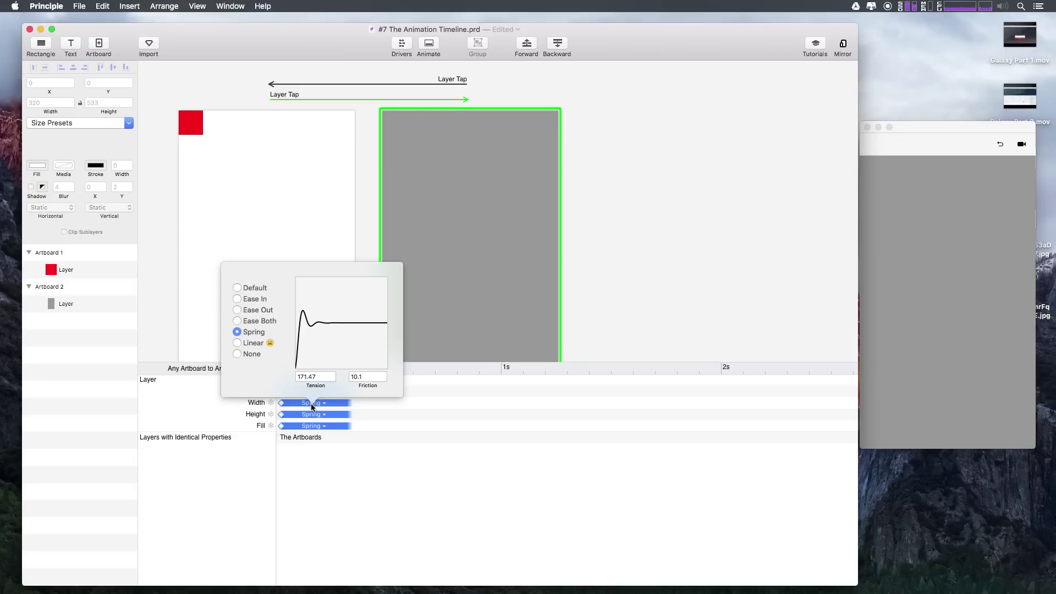
Switch the X, Y, Width and Fill animations to Ease Out over one second
{"action": "left_click", "coordinate": [237, 310]}
{"action": "left_click", "coordinate": [532, 476]}
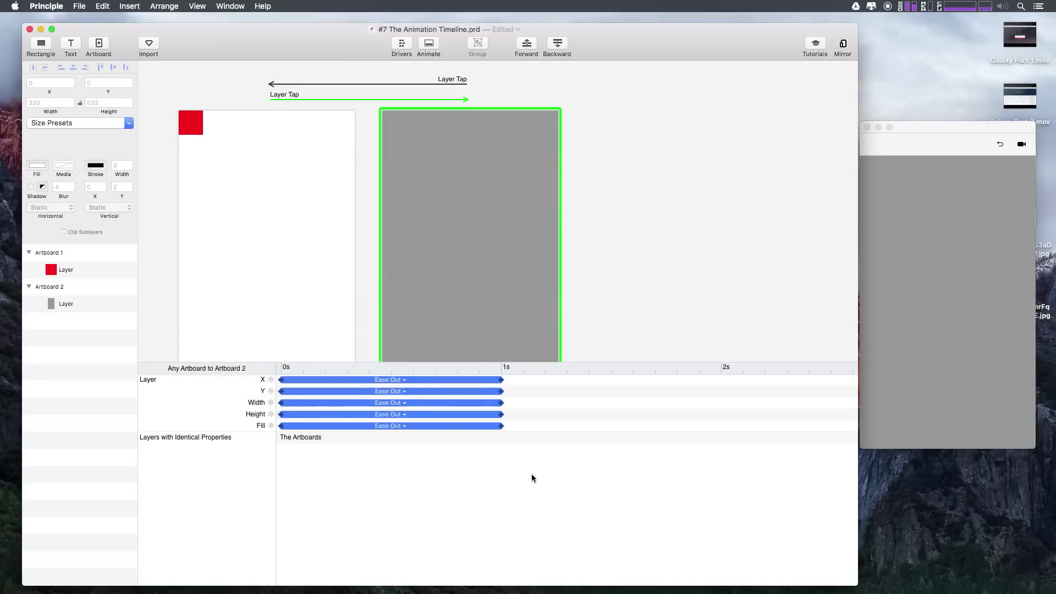
{"action": "left_click", "coordinate": [389, 379]}
{"action": "left_click", "coordinate": [401, 378]}
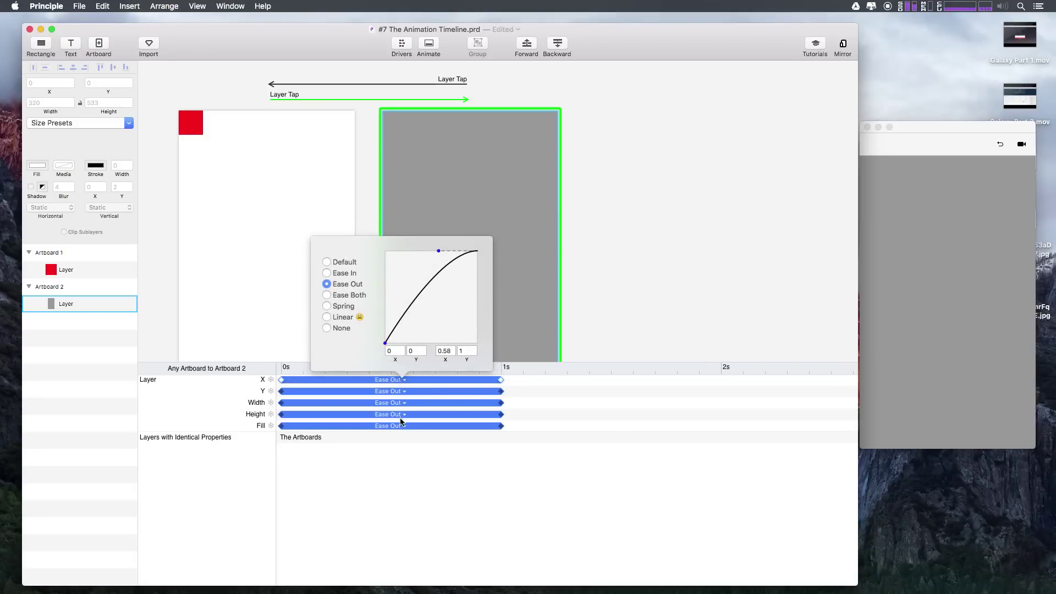
{"action": "left_click", "coordinate": [400, 441]}
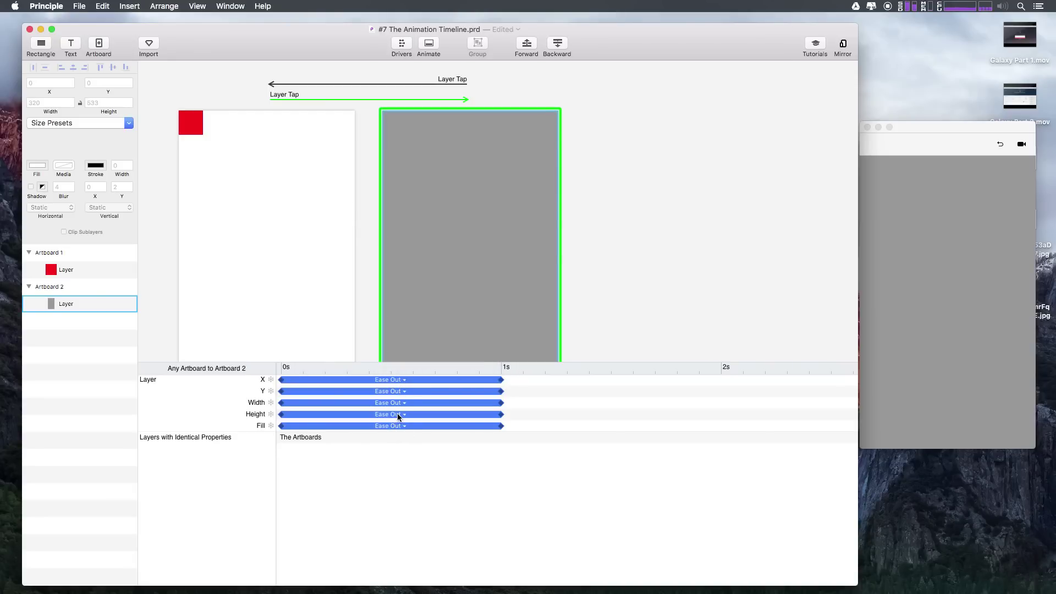
Give the Height animation Spring easing and reset the preview to Artboard 1
{"action": "left_click", "coordinate": [397, 414]}
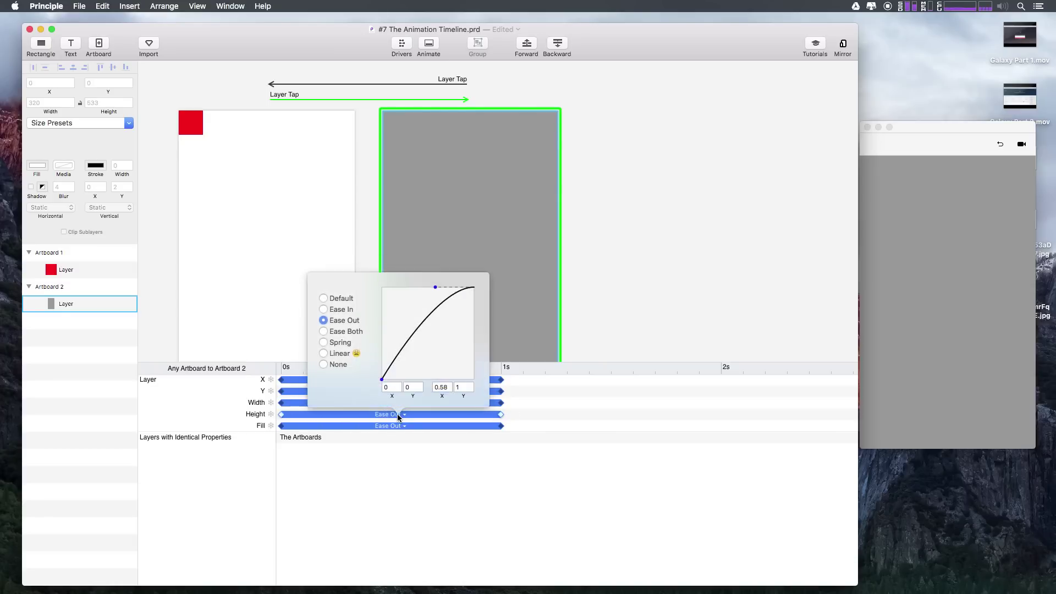
{"action": "left_click", "coordinate": [323, 342]}
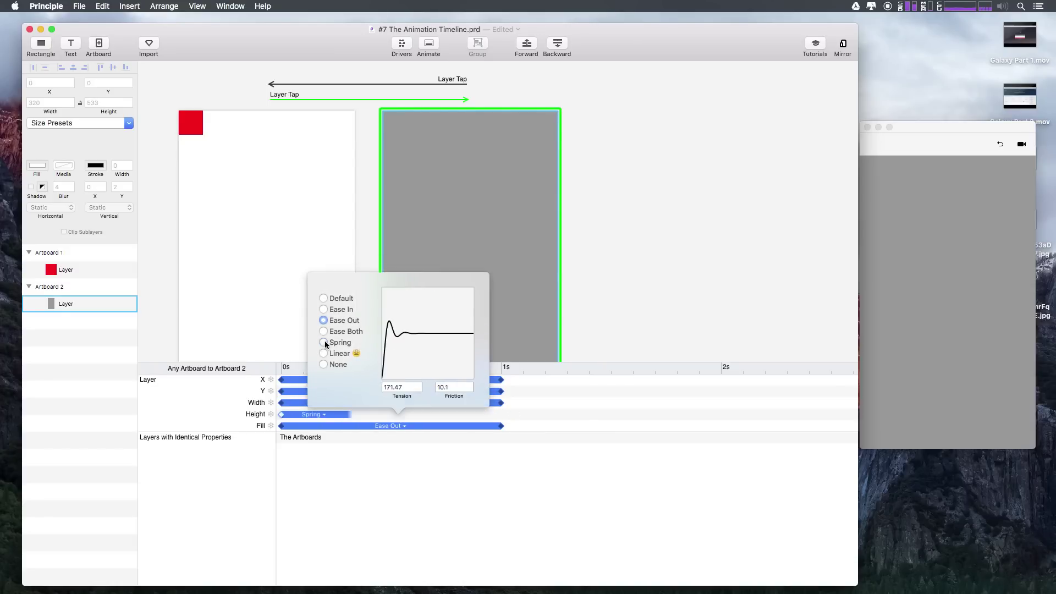
{"action": "left_click", "coordinate": [869, 200]}
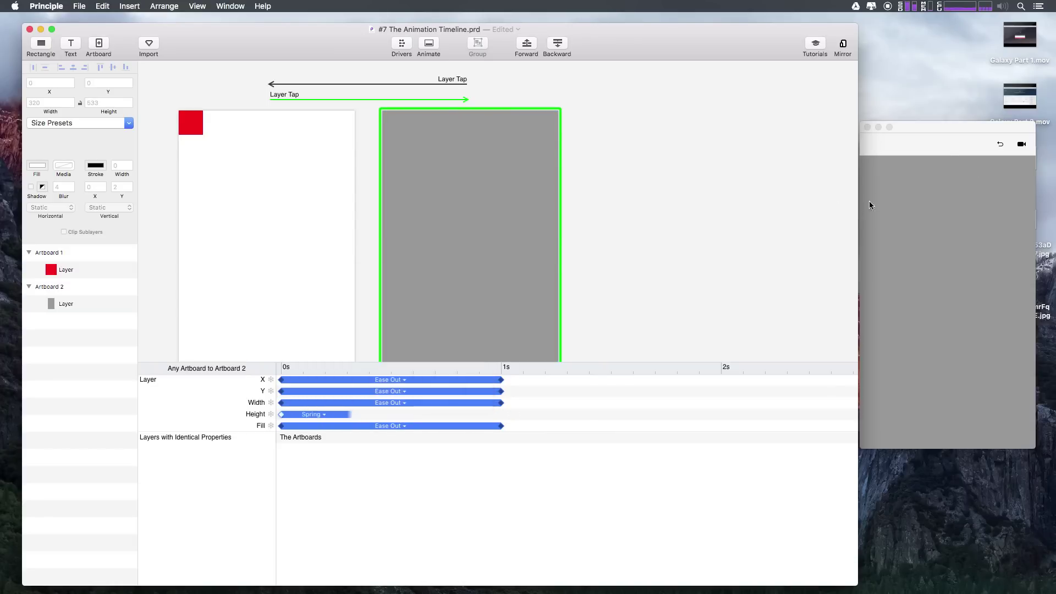
{"action": "left_click", "coordinate": [867, 170]}
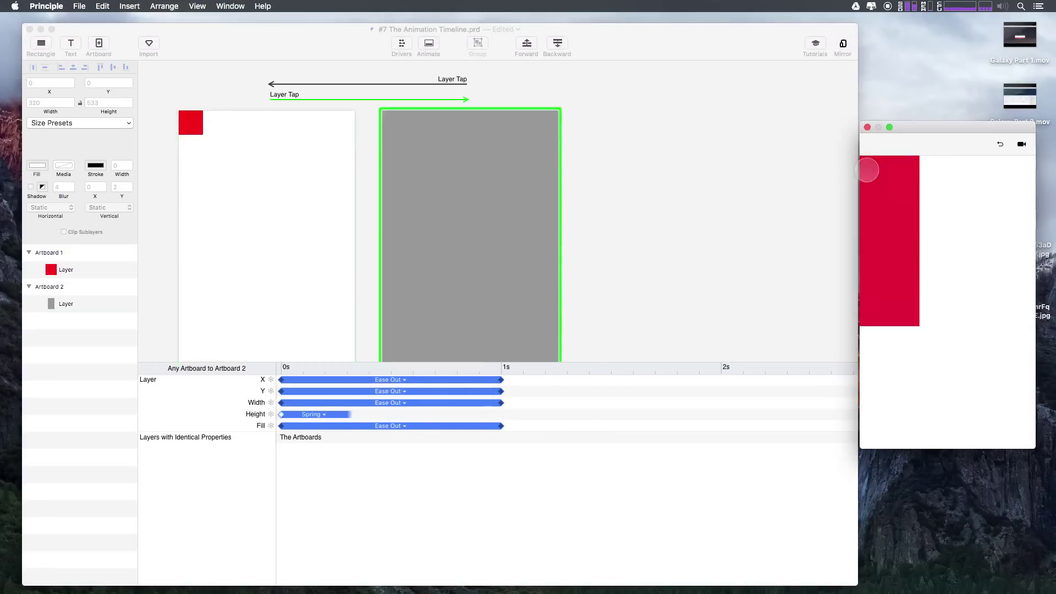
{"action": "left_click", "coordinate": [868, 170]}
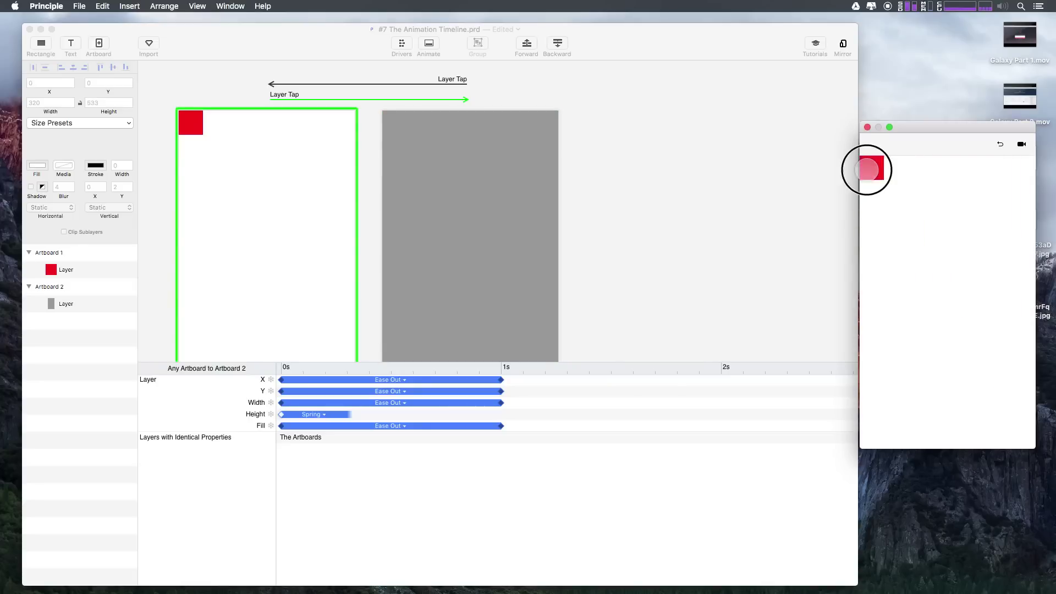
{"action": "left_click", "coordinate": [867, 170]}
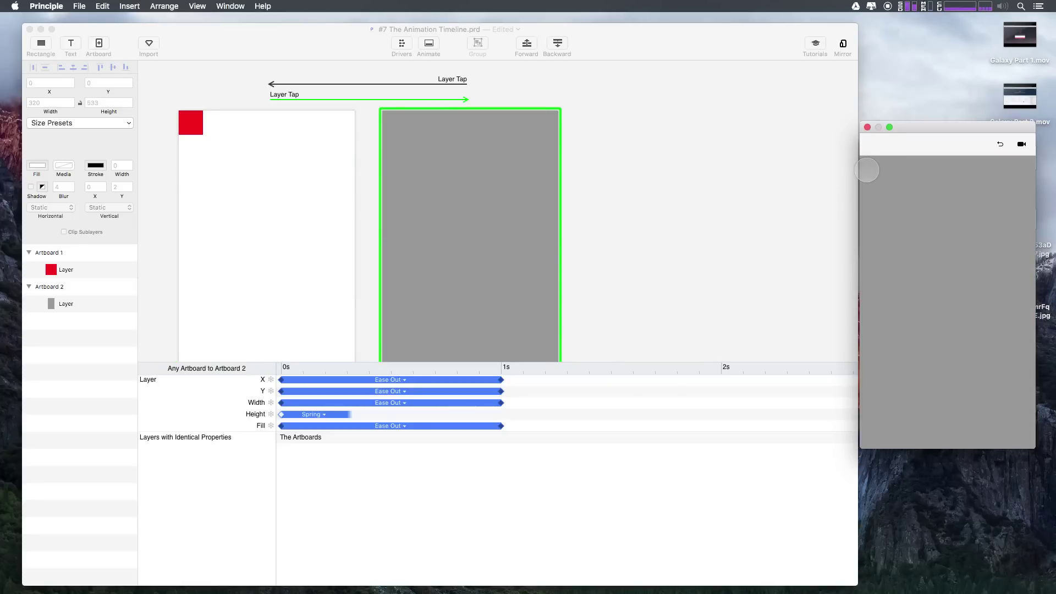